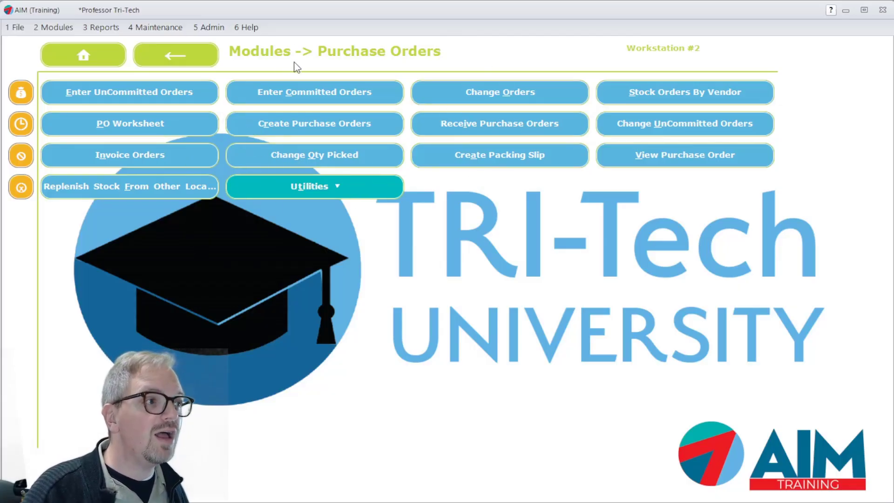
Open the PO Spending Limit function in the Customer module
left_click(95, 63)
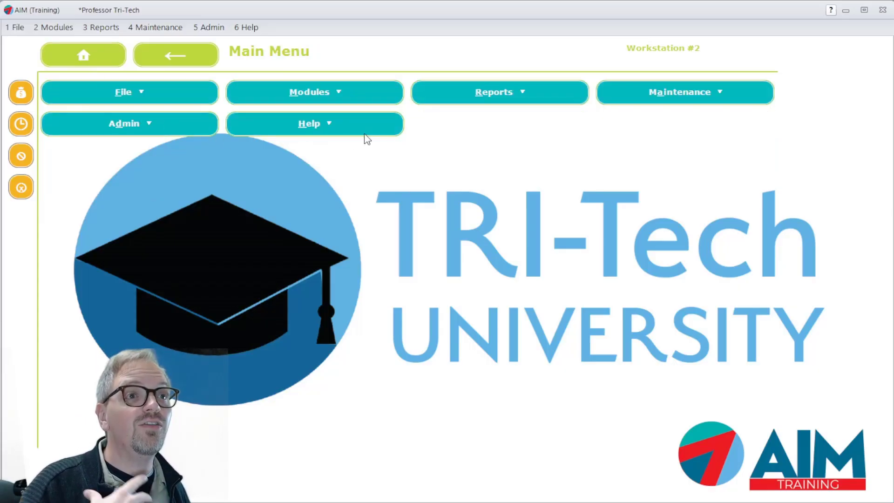
left_click(357, 102)
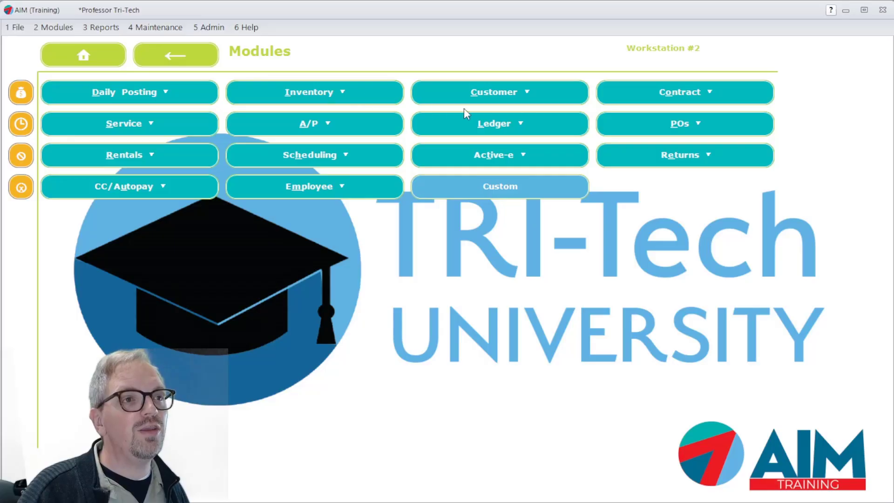
left_click(499, 92)
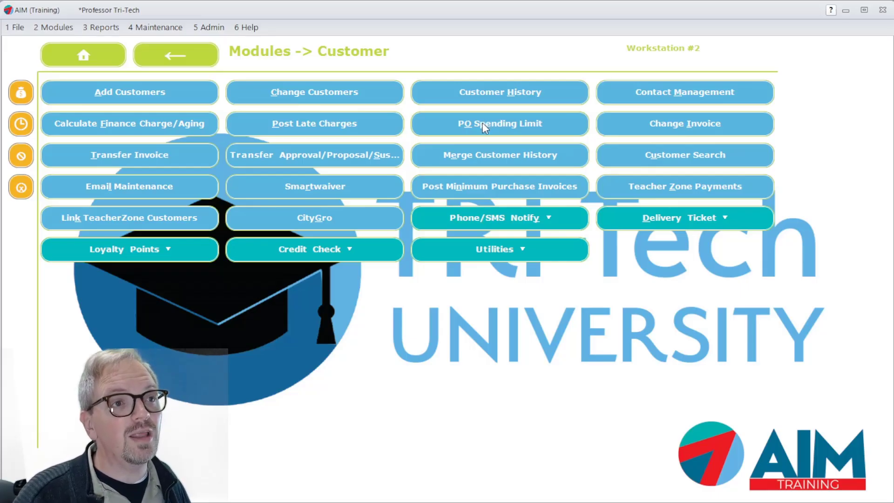
left_click(56, 26)
mouse_move(62, 99)
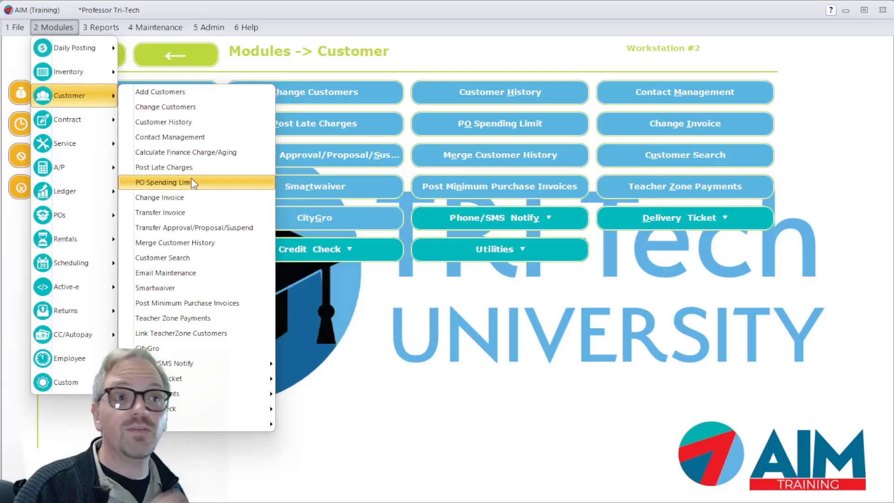
left_click(461, 130)
left_click(464, 125)
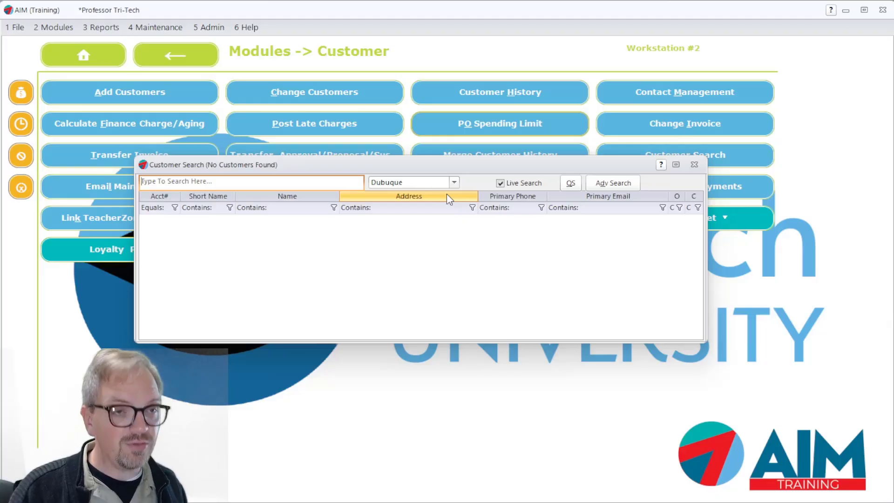
type("school")
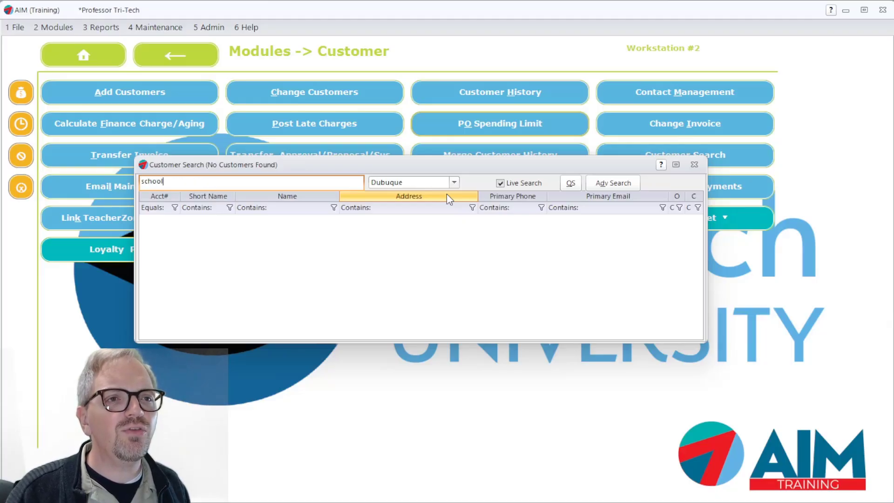
key("BackSpace")
key("BackSpace")
key("BackSpace")
key("BackSpace")
key("BackSpace")
key("BackSpace")
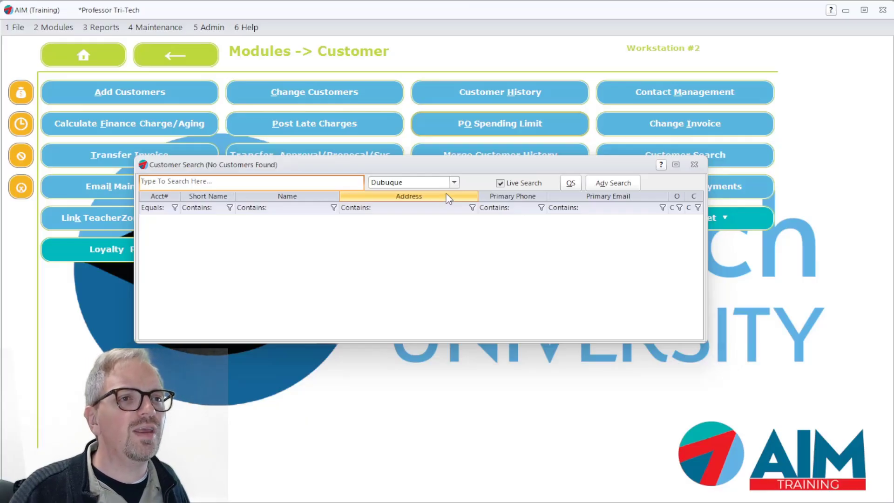
Find the customer by name and open that customer's PO spending limits
type("mi")
key("Escape")
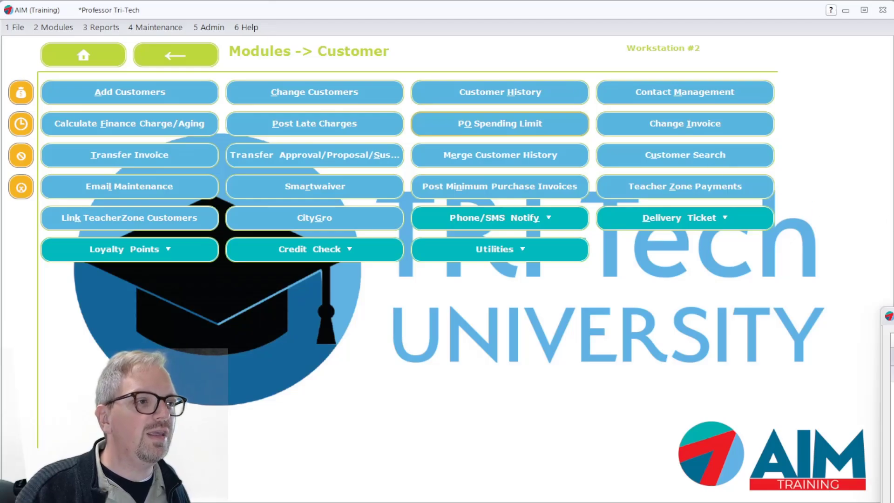
left_click(500, 124)
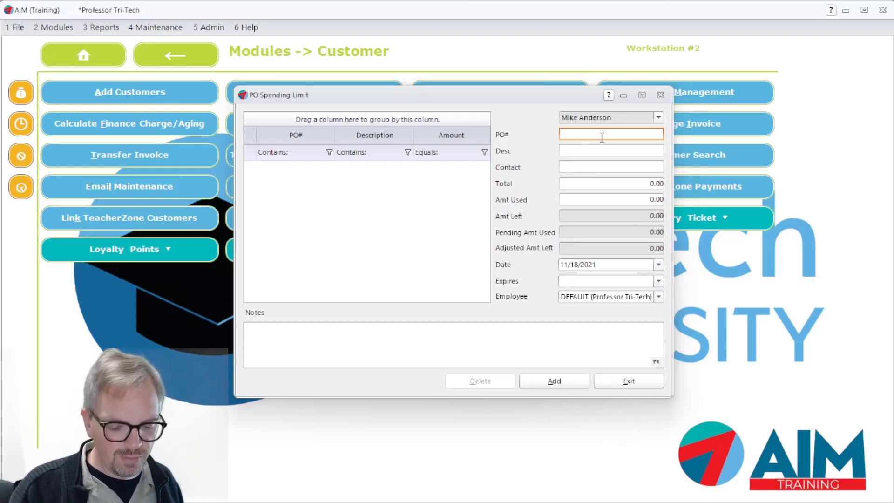
Enter the purchase order number for a new spending limit and describe it as "Fall Term Budget"
type("12345")
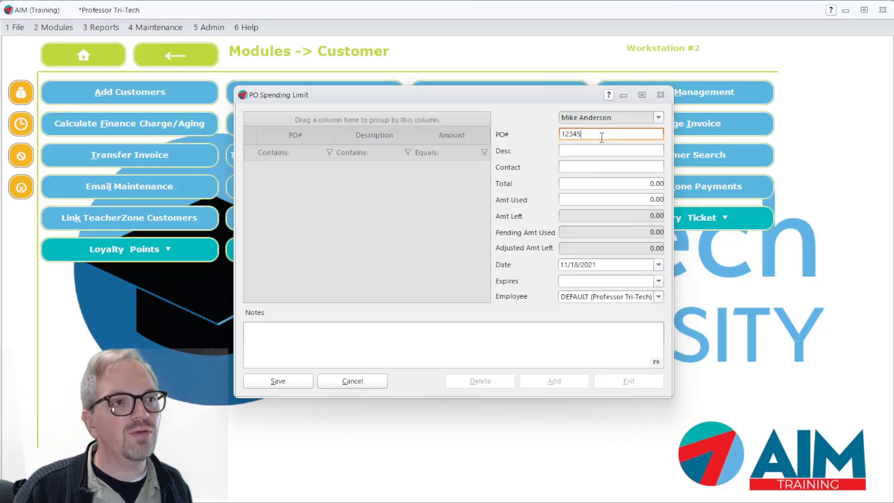
key("Tab")
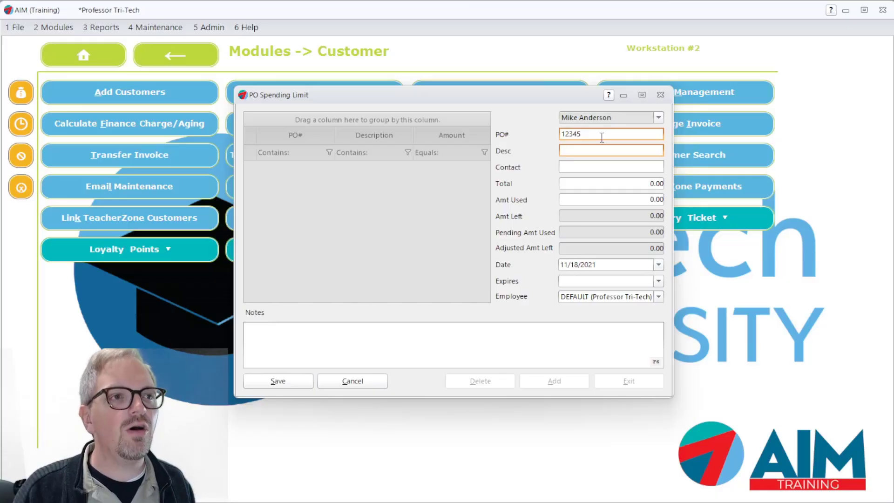
type("Fall Term")
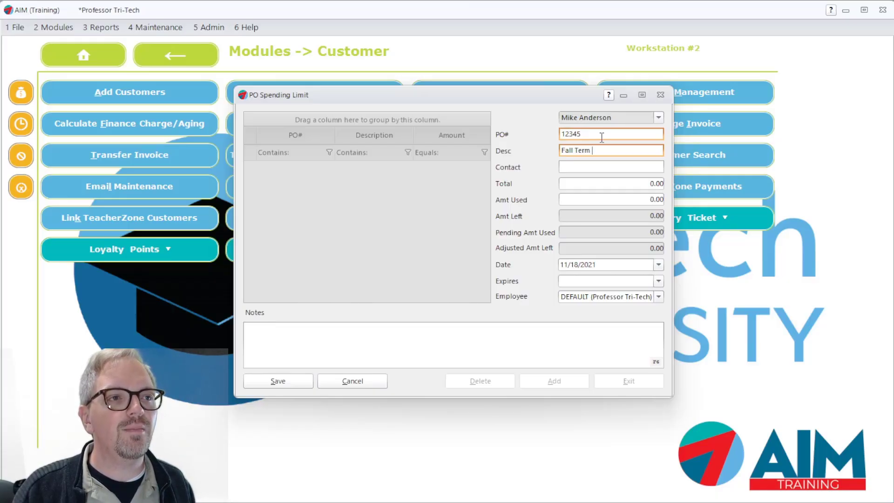
type(" Budget")
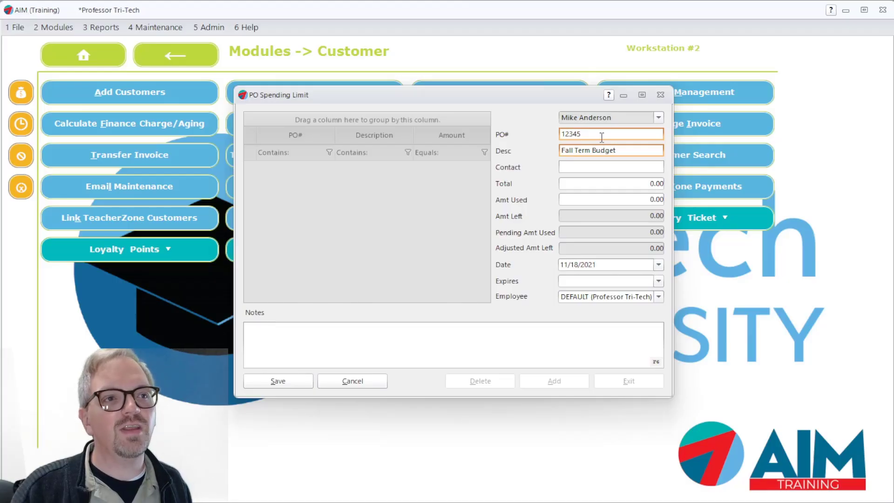
key("Tab")
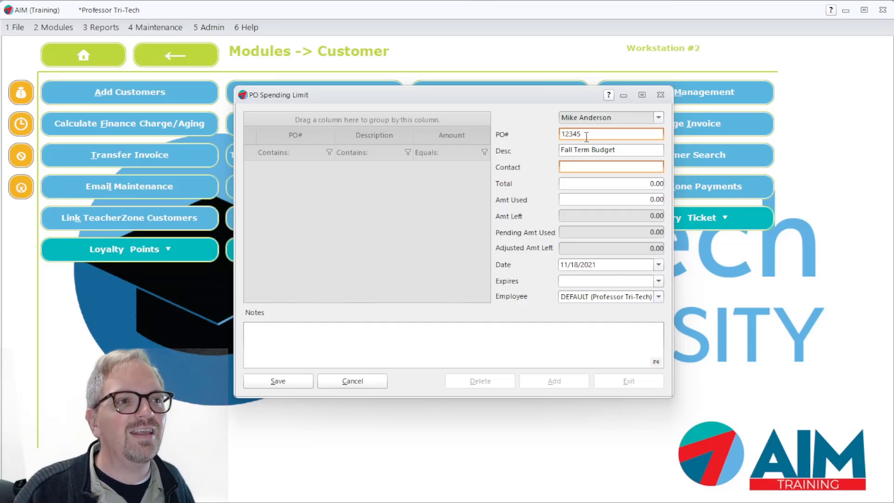
Fill in the contact's first name for the new PO spending limit
left_click(588, 137)
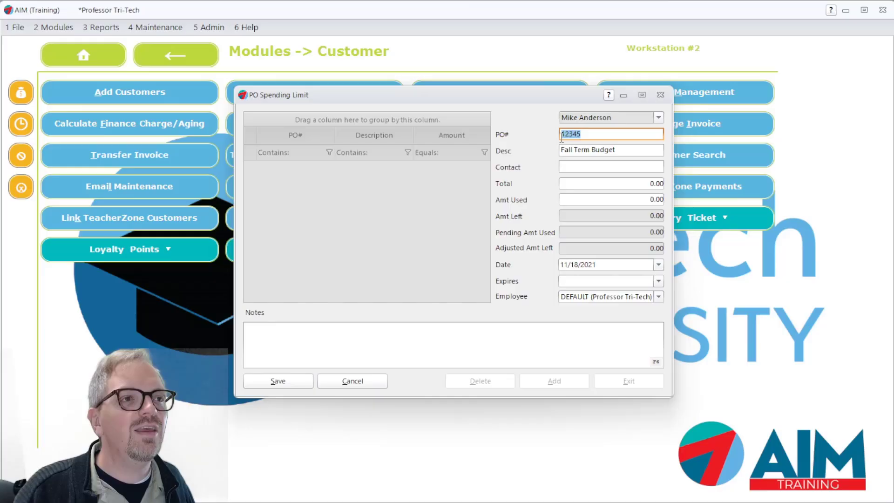
left_click(599, 200)
left_click(596, 166)
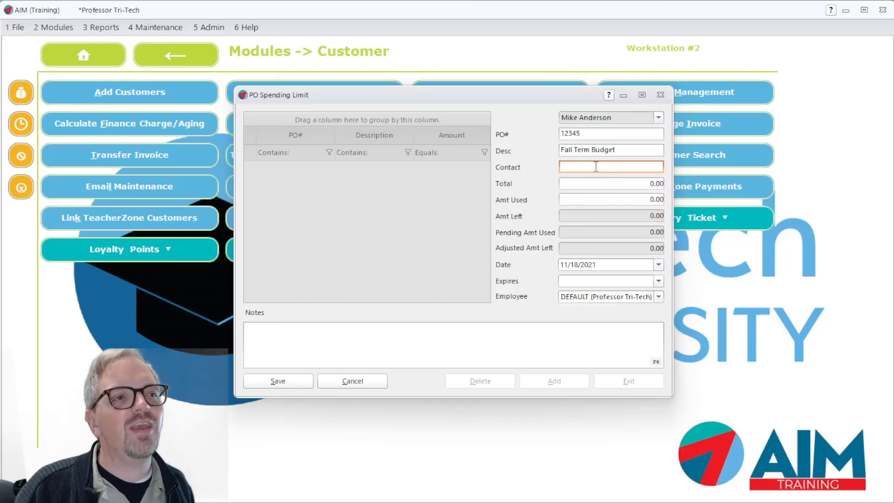
type("Mike")
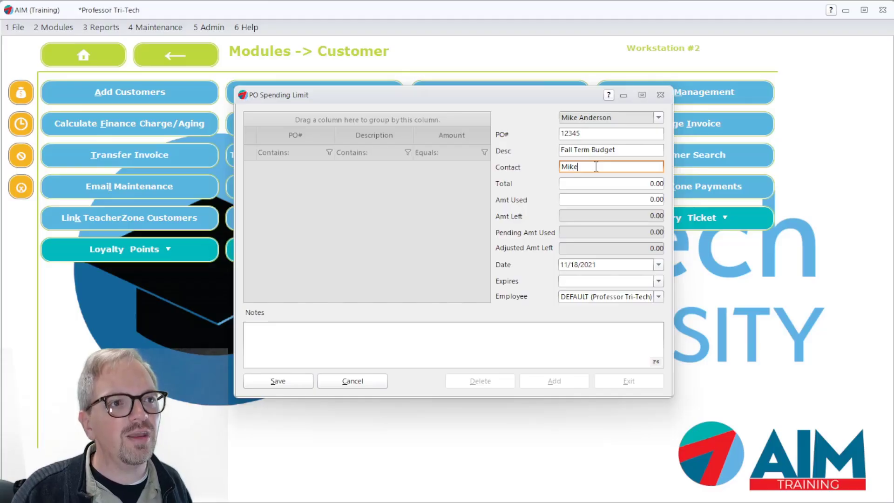
key("Tab")
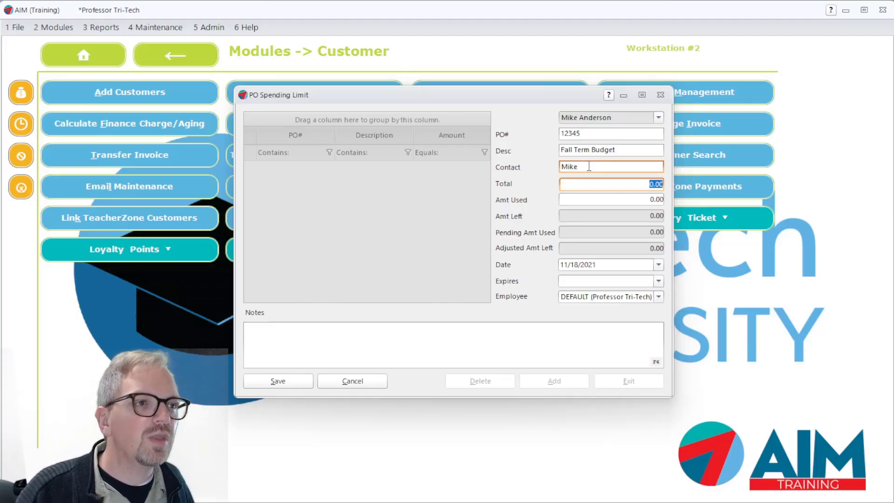
left_click(561, 167)
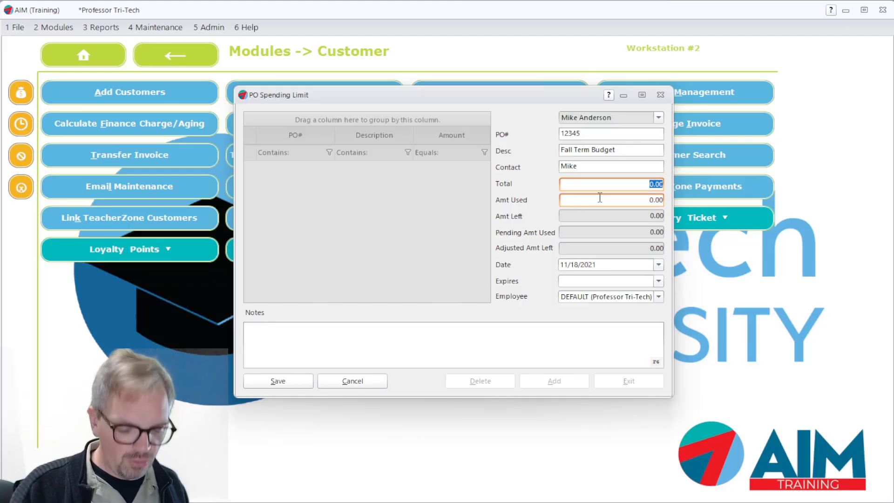
Set the spending limit's total to 500 and its expiration date to 12/31/2021
type("500")
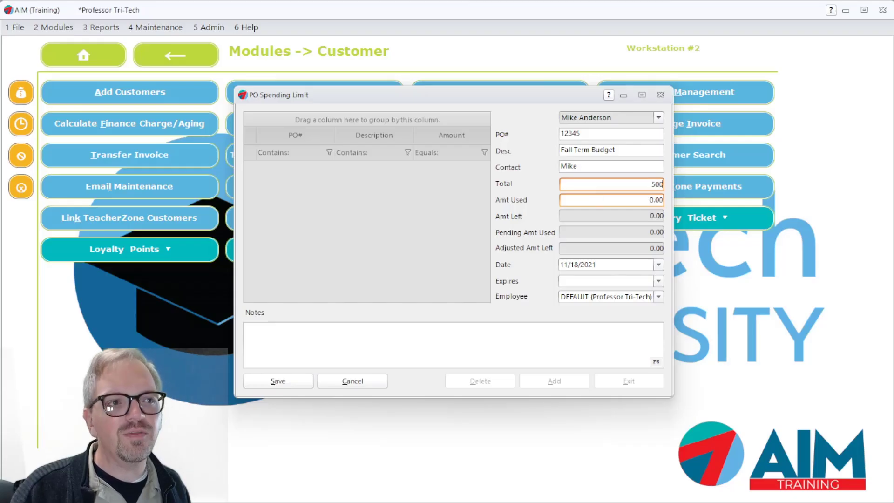
key("Tab")
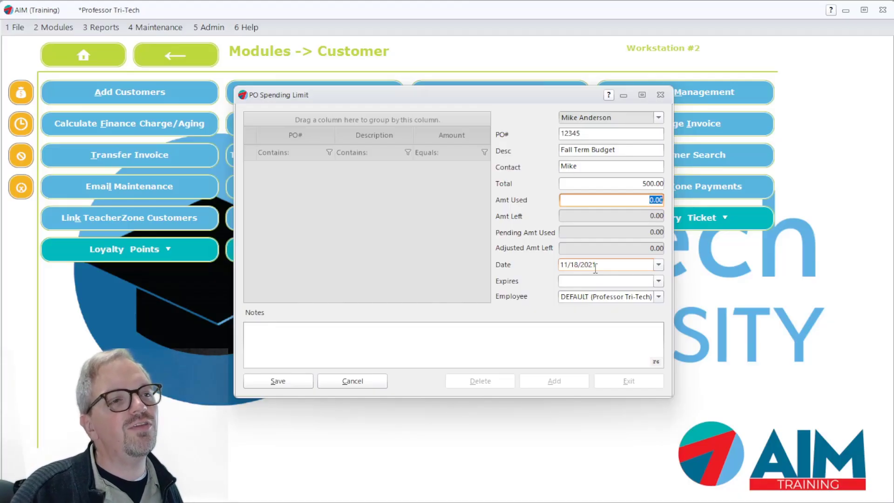
left_click(658, 282)
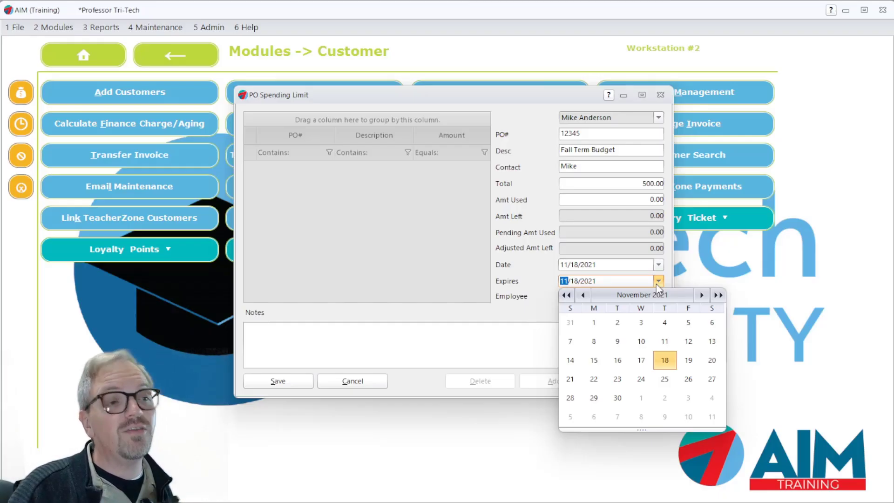
left_click(702, 295)
left_click(690, 400)
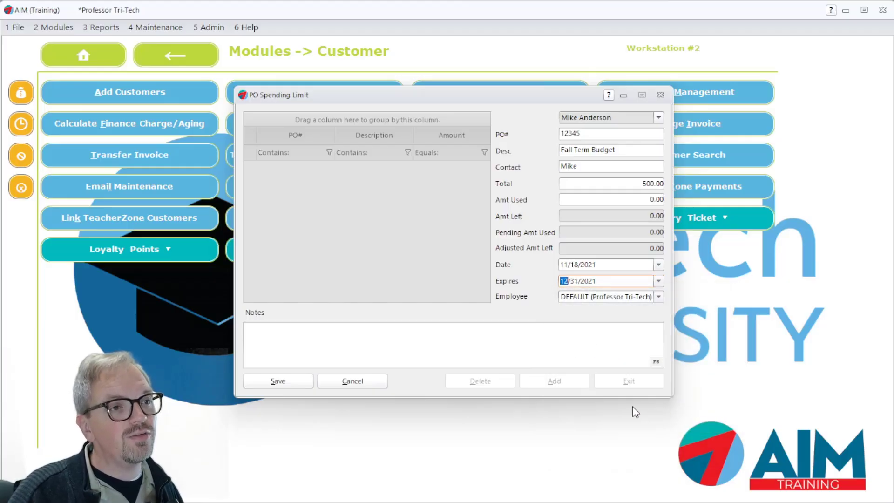
Save the new PO spending limit without notes and close its window
left_click(533, 361)
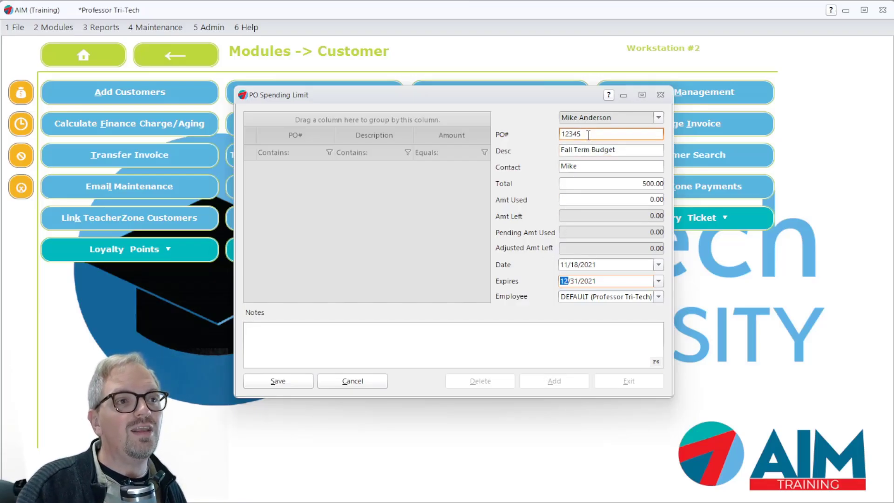
left_click(572, 134)
left_click_drag(647, 182, 661, 199)
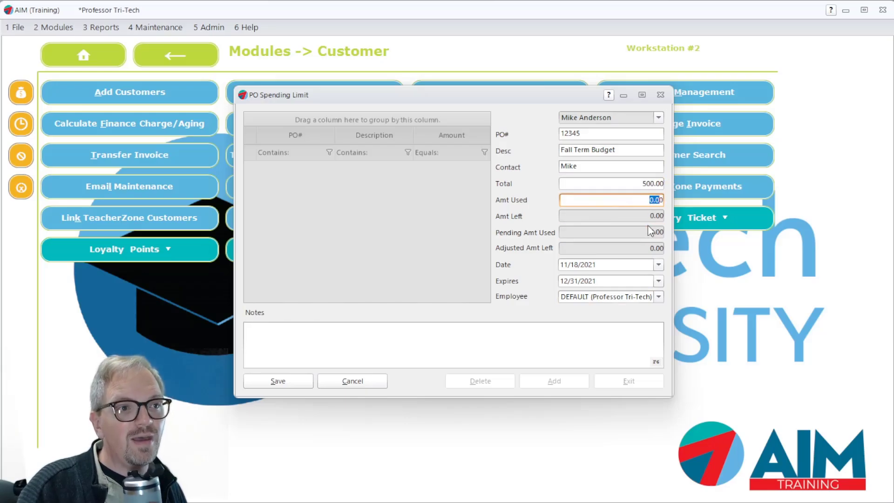
left_click(322, 354)
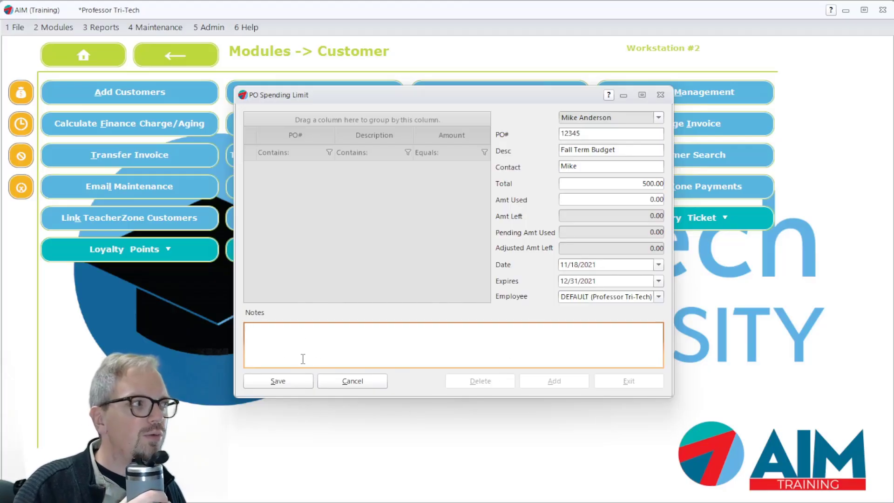
left_click(283, 386)
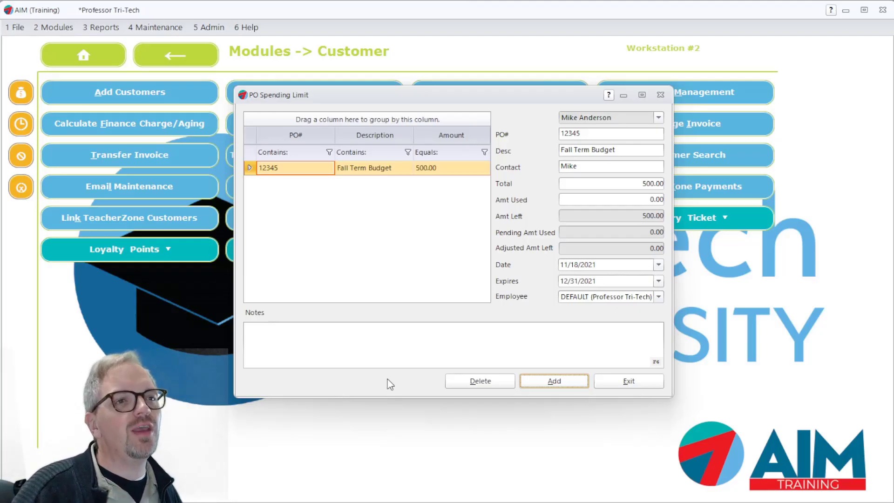
left_click(630, 381)
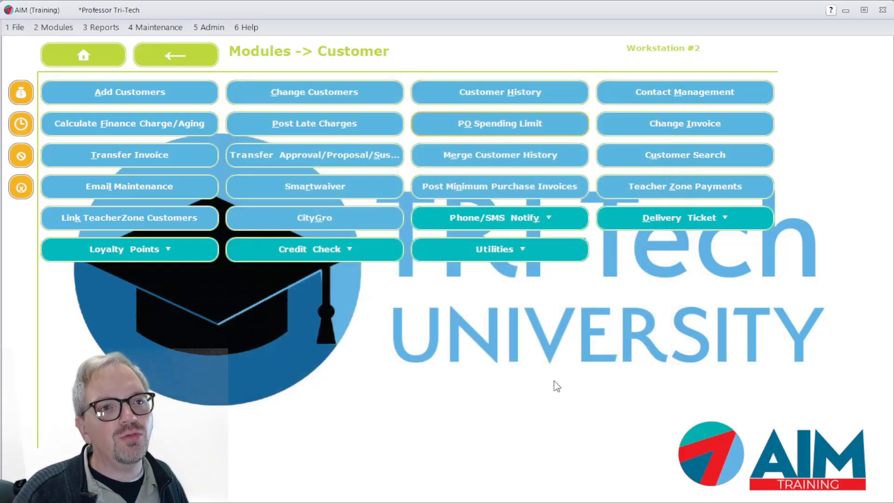
Start a point of sale transaction for the same customer and dismiss the special orders notice
left_click(29, 100)
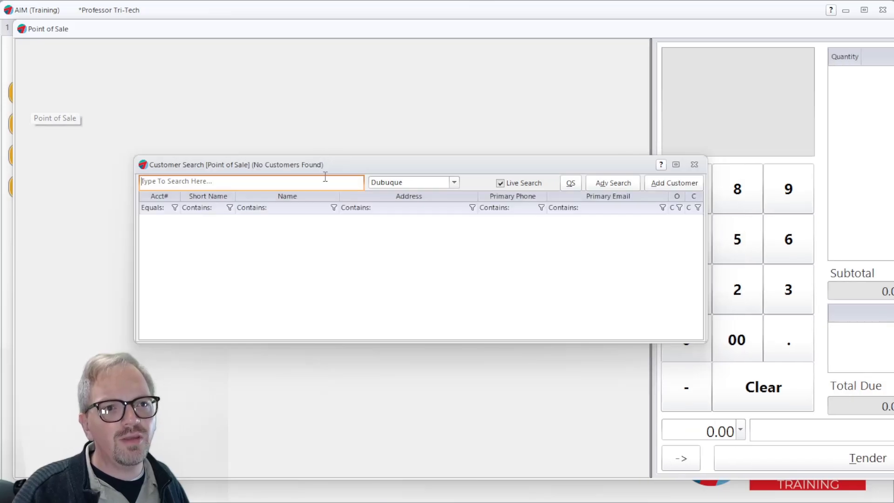
type("total")
key("Return")
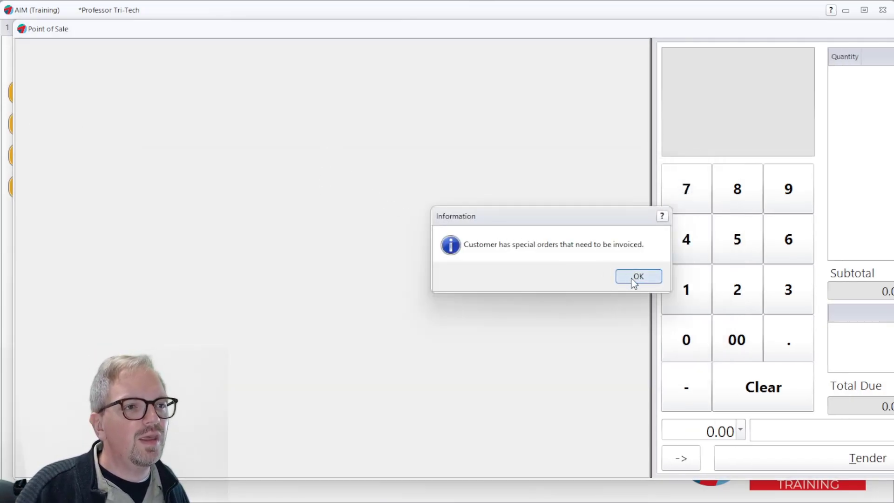
left_click(634, 277)
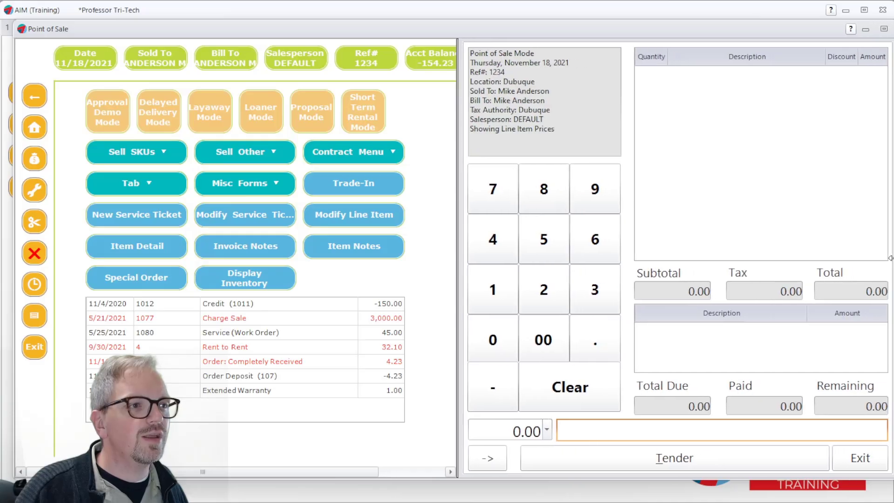
left_click_drag(892, 258, 887, 258)
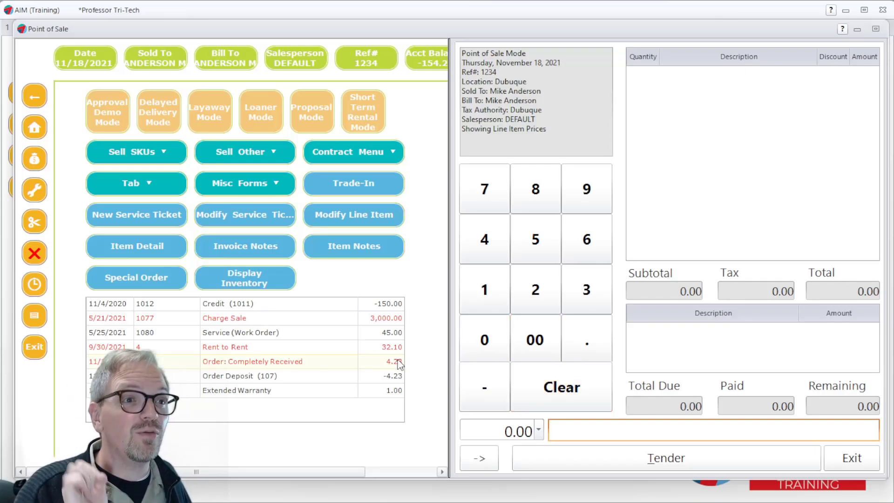
View the customer's Purchase Orders history from the point of sale transaction and close the history windows
double_click(331, 364)
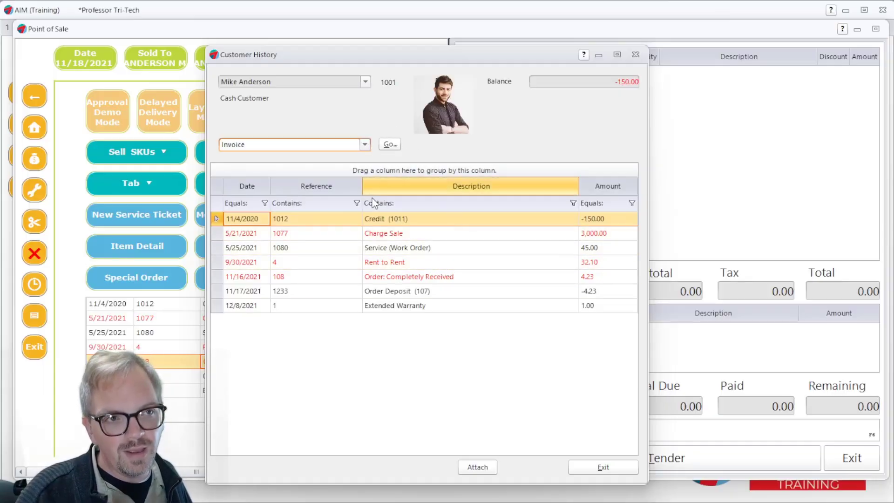
left_click(364, 145)
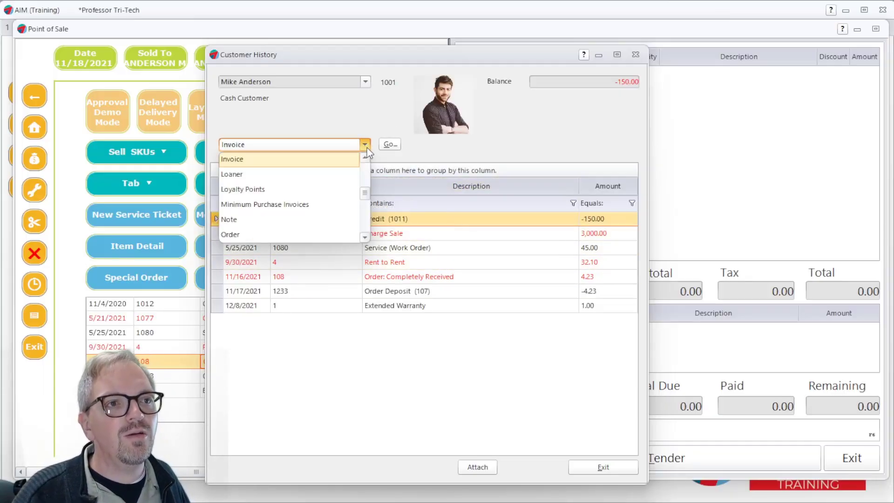
scroll(367, 197, "down", 1)
left_click_drag(367, 197, 365, 227)
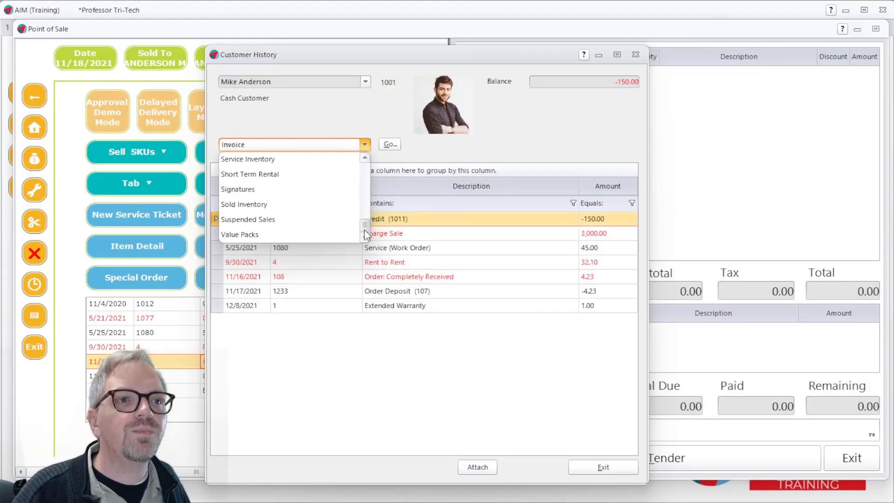
left_click(364, 159)
scroll(365, 161, "up", 1)
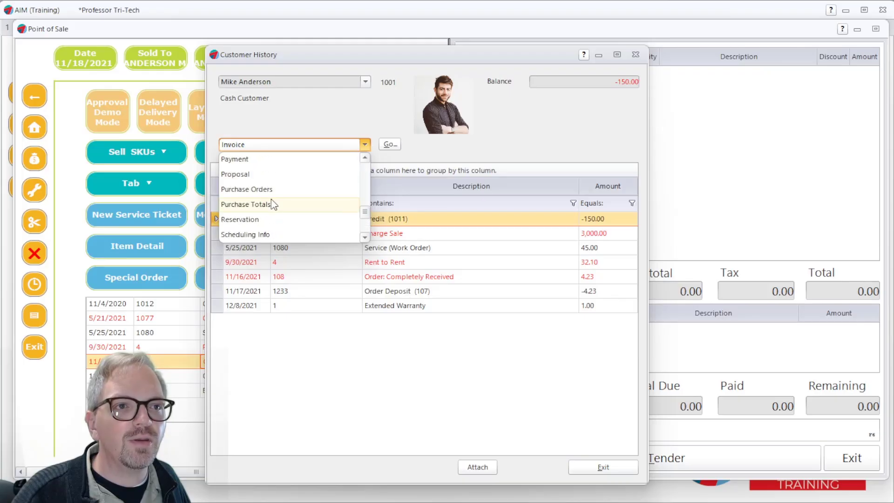
left_click(274, 189)
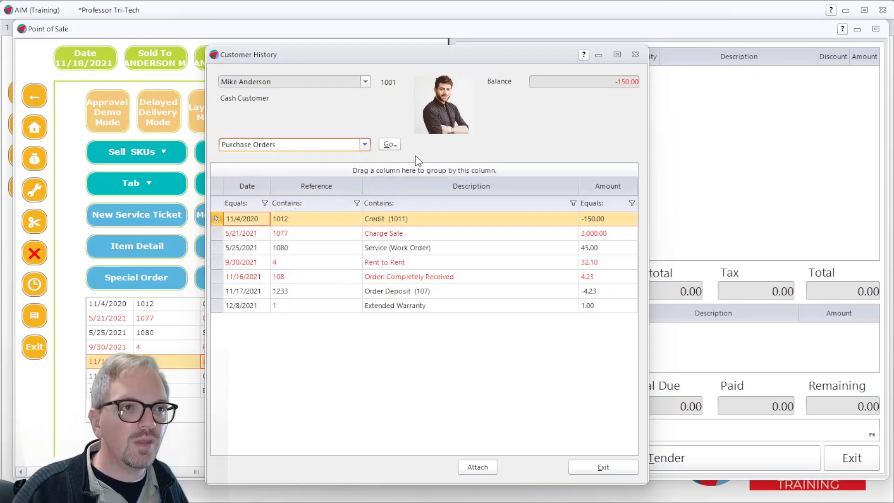
left_click(396, 150)
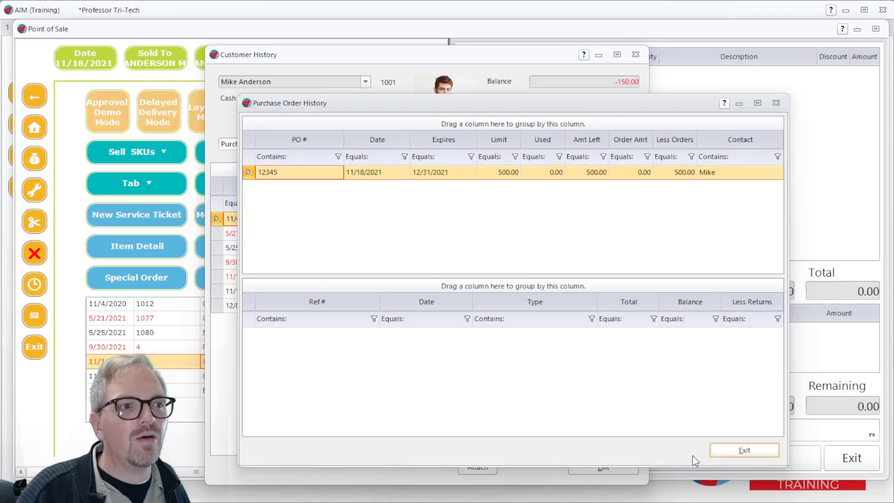
left_click(764, 456)
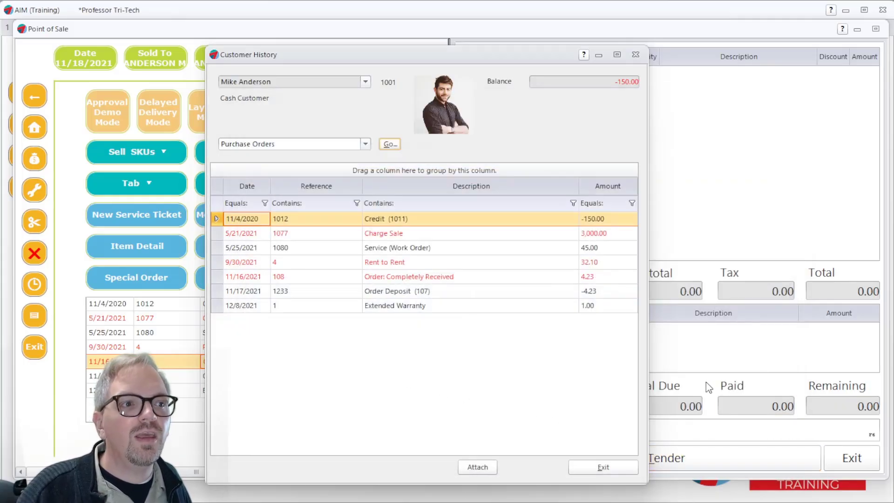
left_click(620, 465)
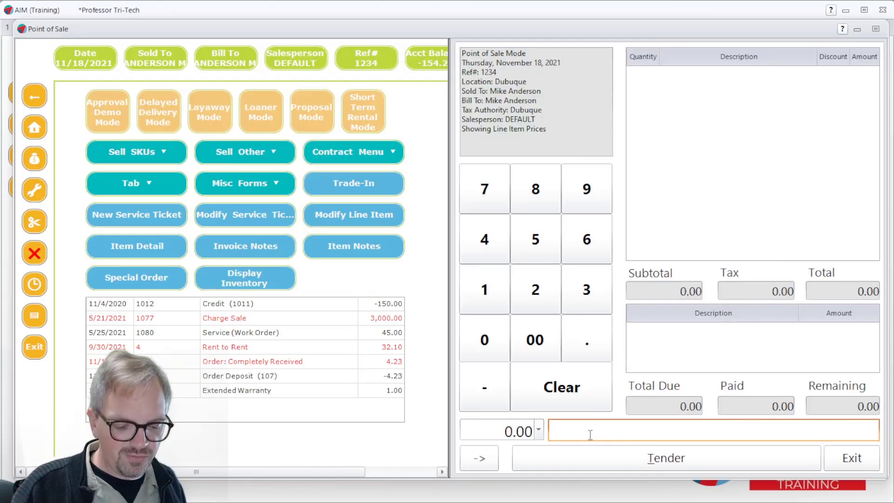
Add one each of items RT14 and RT10 to the sale
type("RT14")
key("Return")
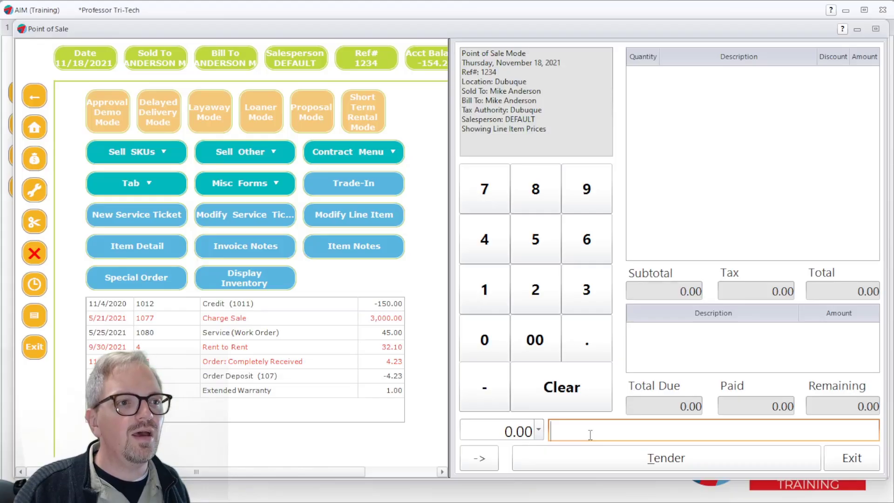
type("RT14")
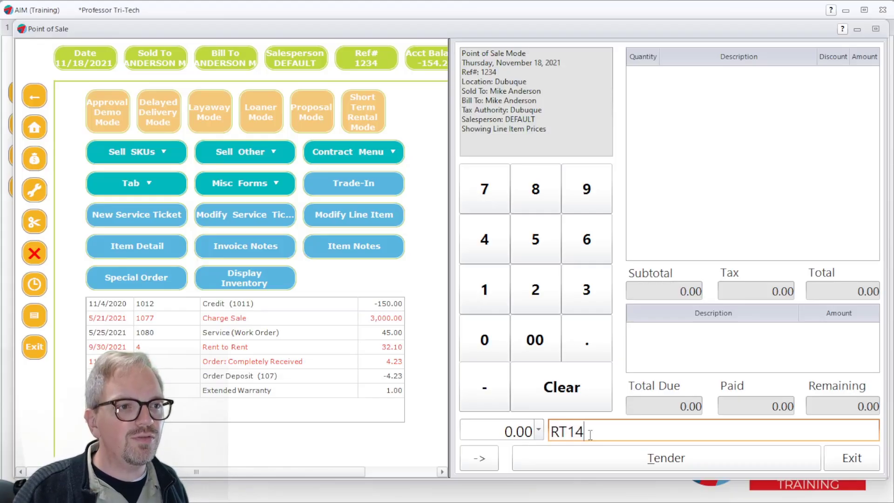
key("Return")
type("RT10")
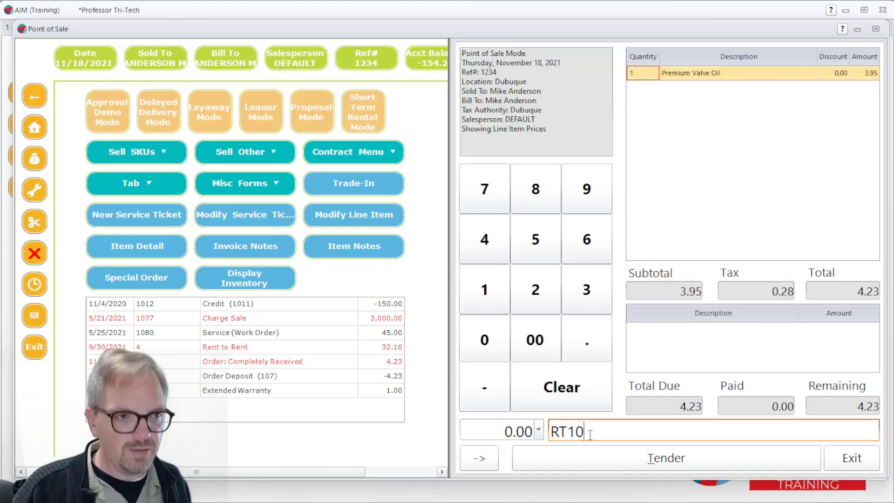
key("Return")
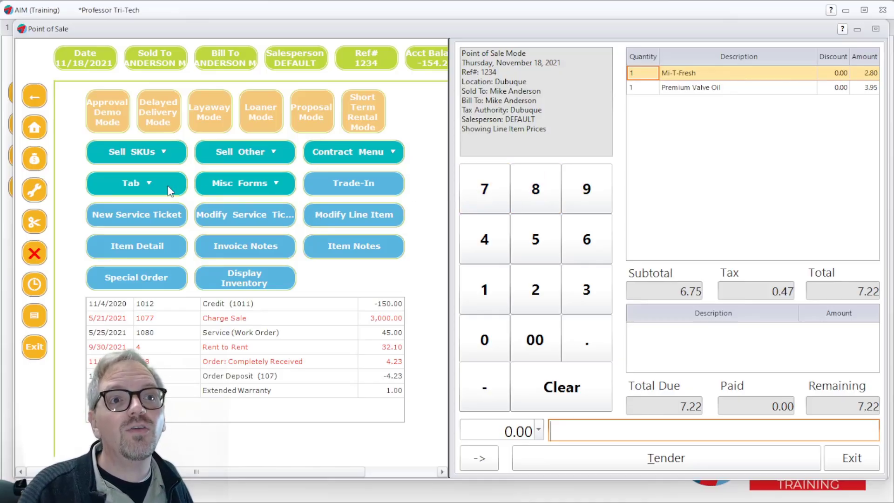
Review the Fall Term Budget PO's spending limit, assign that PO to the sale, and check the PO number in the transaction summary
left_click(34, 191)
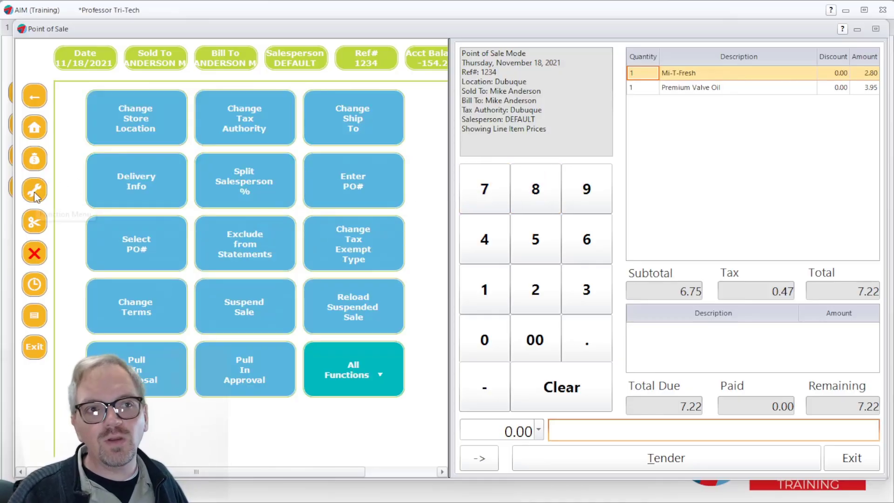
left_click(348, 185)
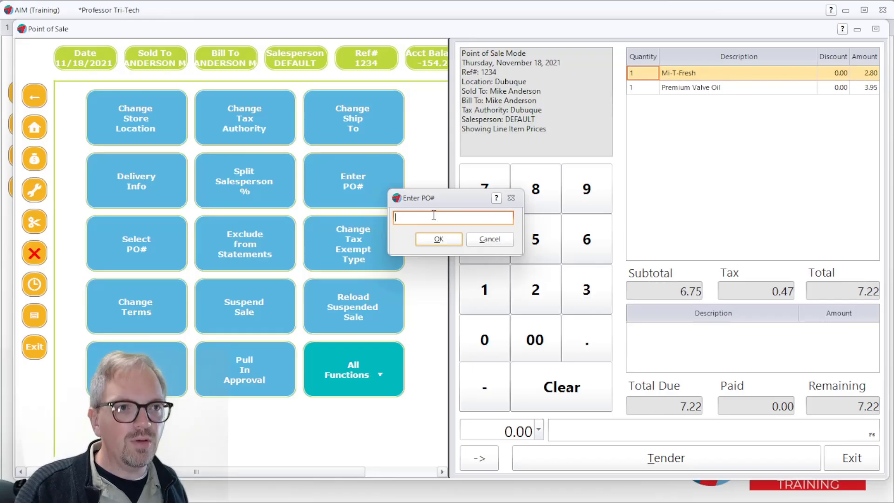
double_click(435, 215)
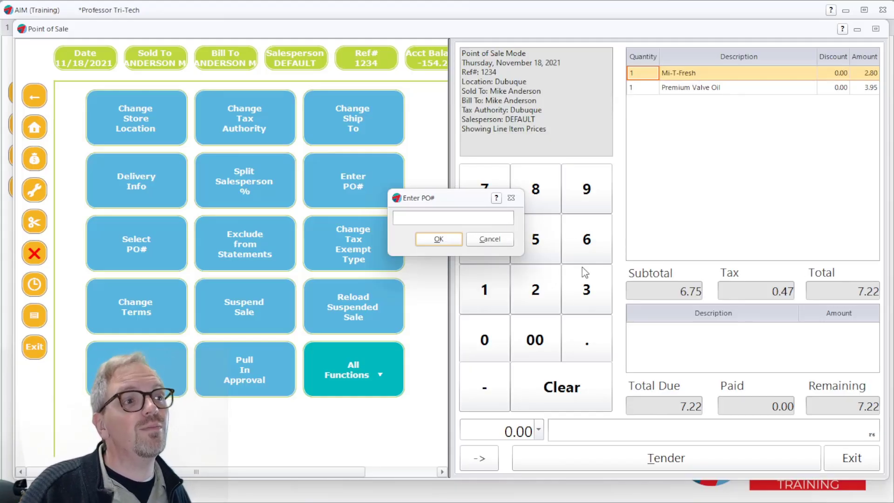
left_click_drag(892, 445, 325, 90)
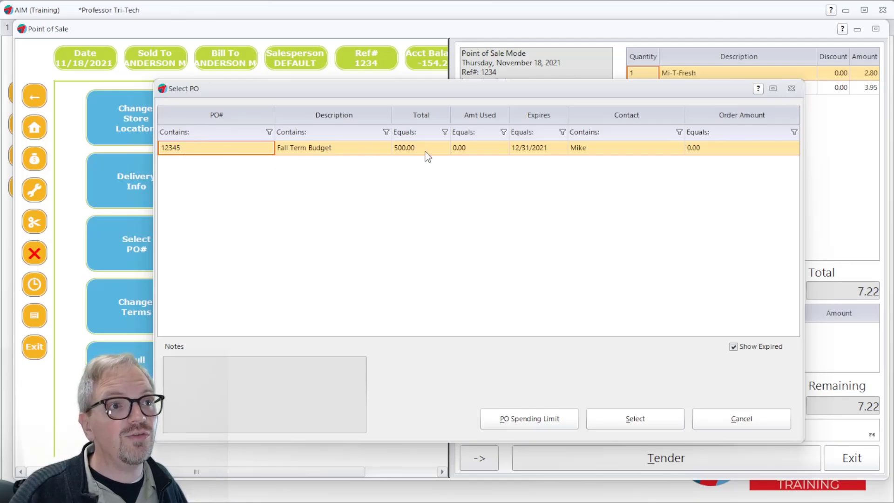
left_click(541, 422)
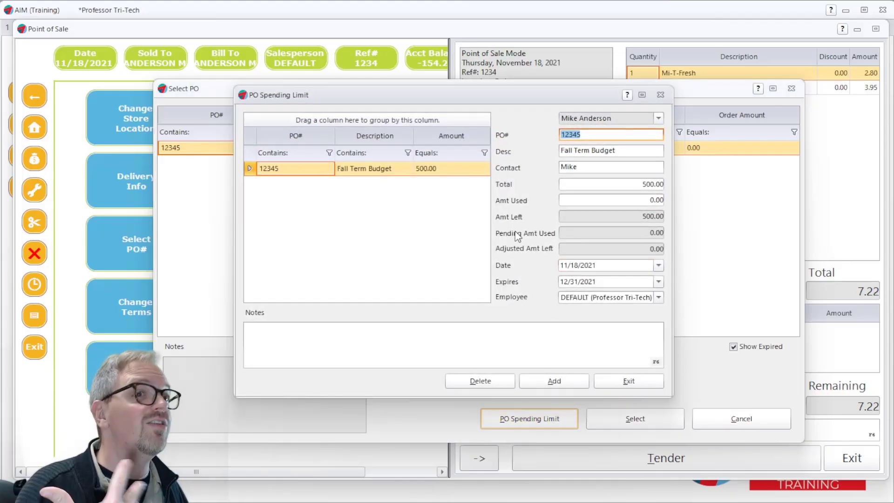
left_click(622, 390)
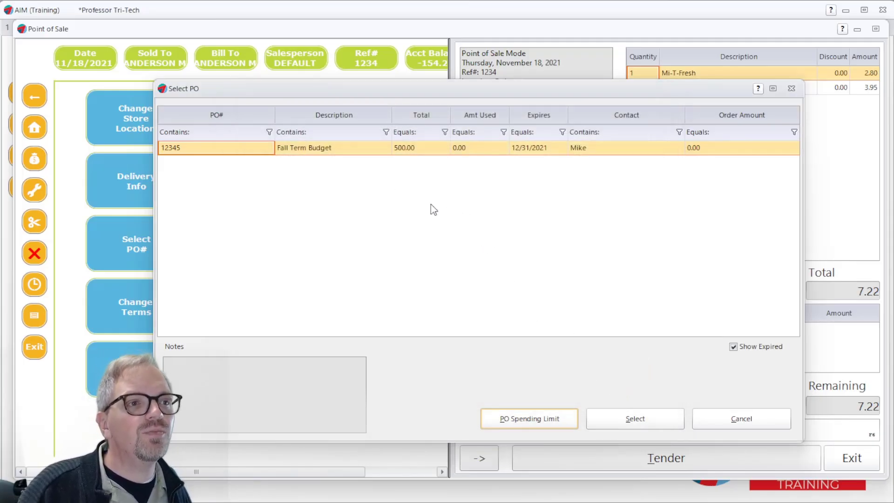
left_click(647, 421)
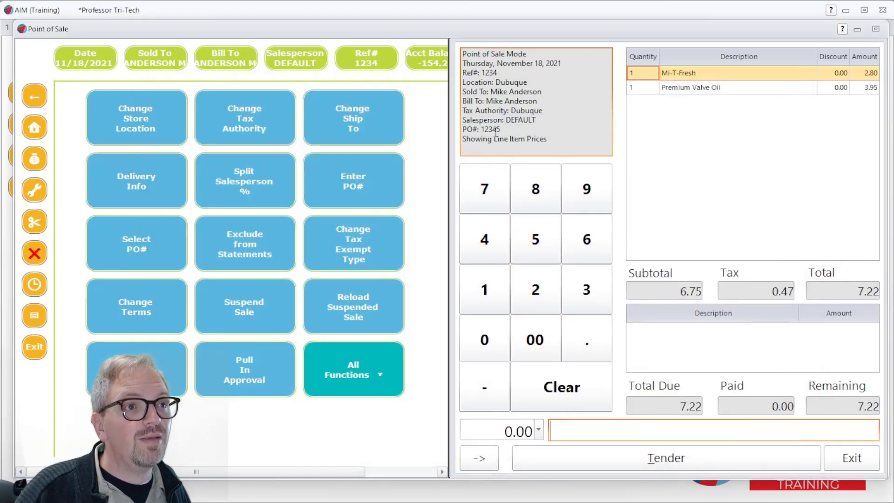
left_click_drag(513, 129, 465, 129)
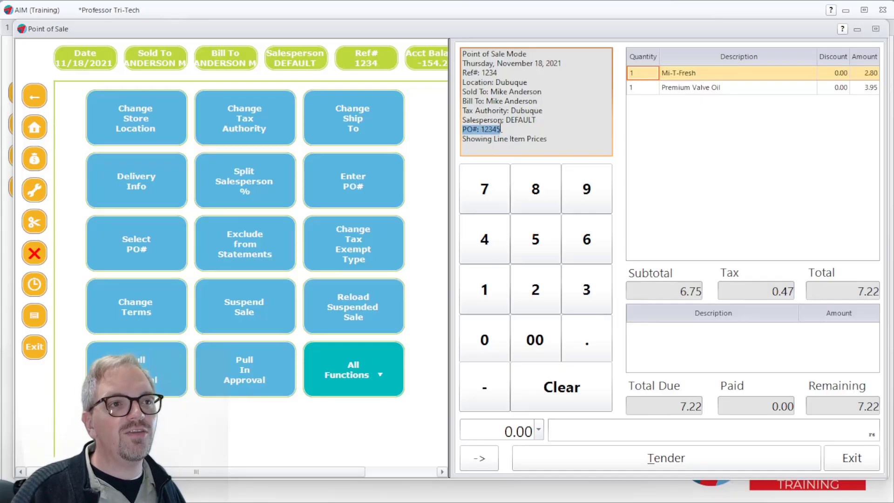
left_click(502, 130)
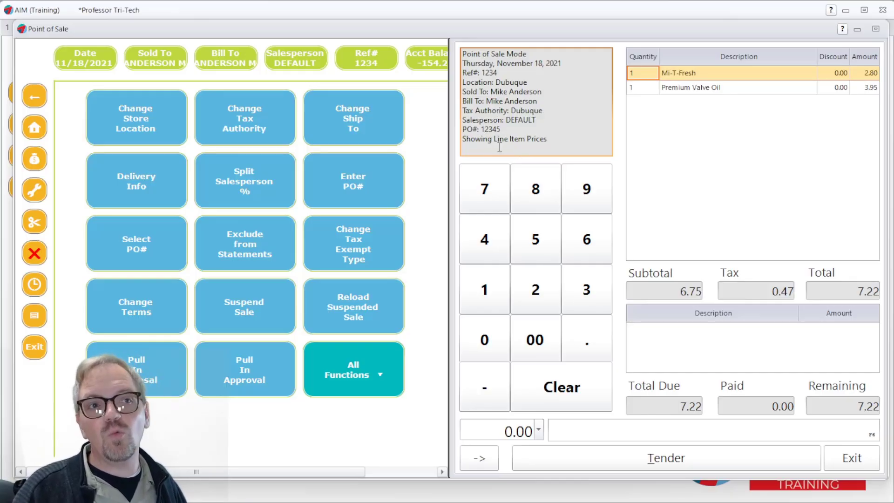
Tender the sale with a cash payment for the full amount of 7.22
left_click(738, 454)
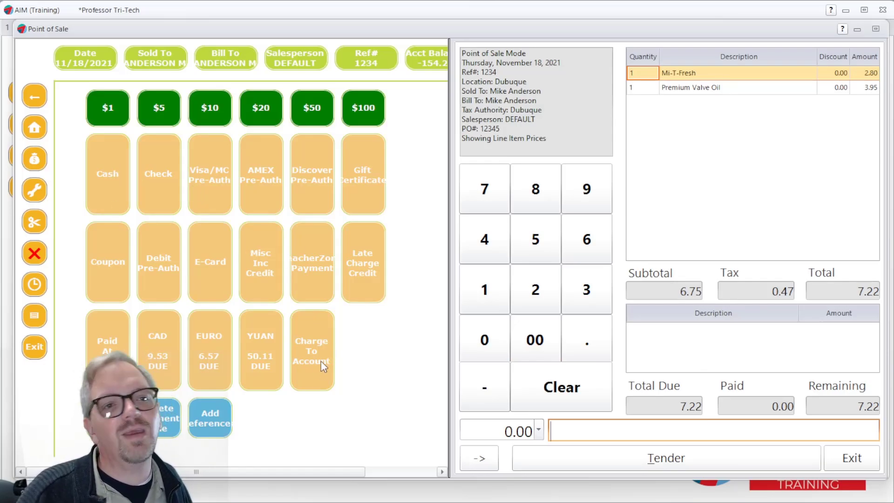
left_click(113, 177)
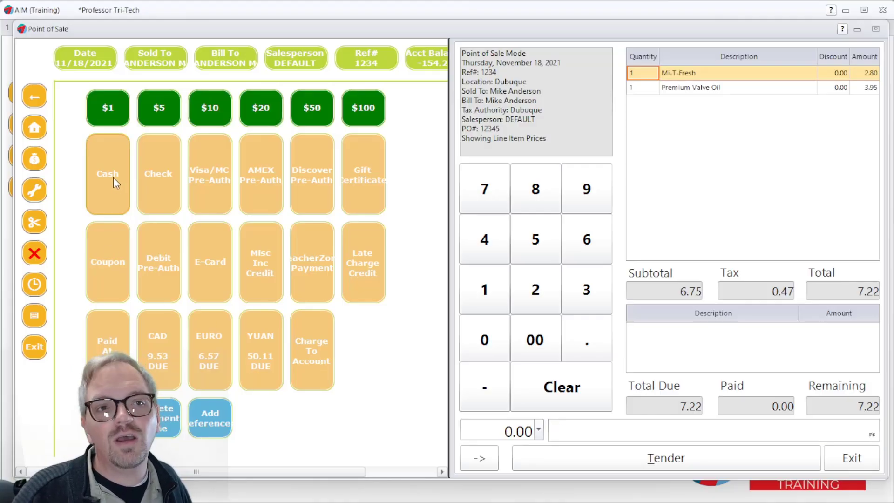
left_click_drag(463, 204, 483, 105)
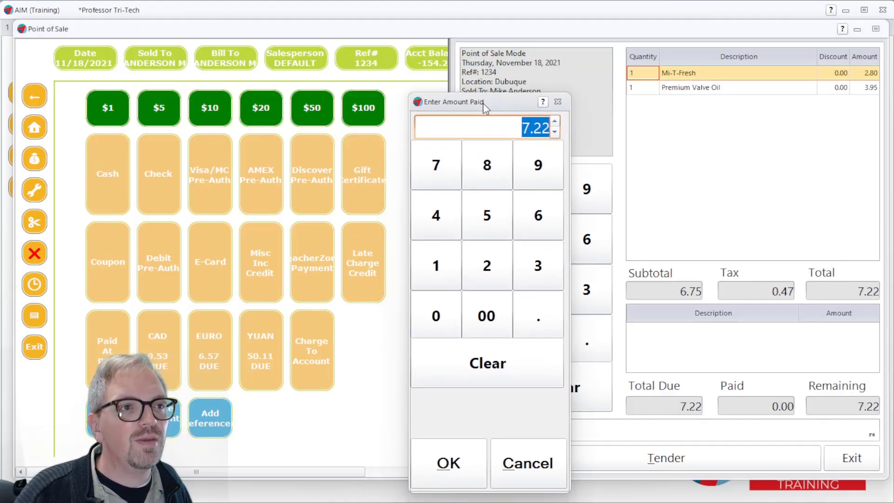
left_click(465, 452)
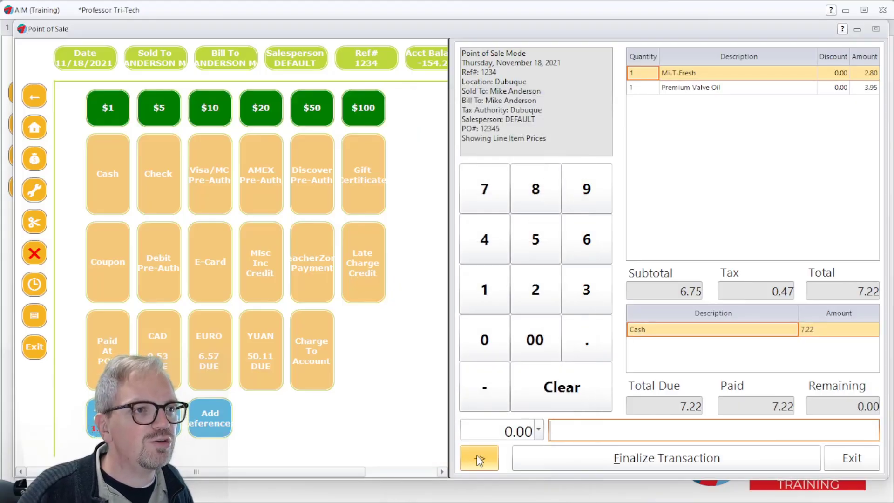
Finalize the transaction with the invoice shown on screen only, enlarge the invoice preview to check its PO field, and close it
left_click(730, 468)
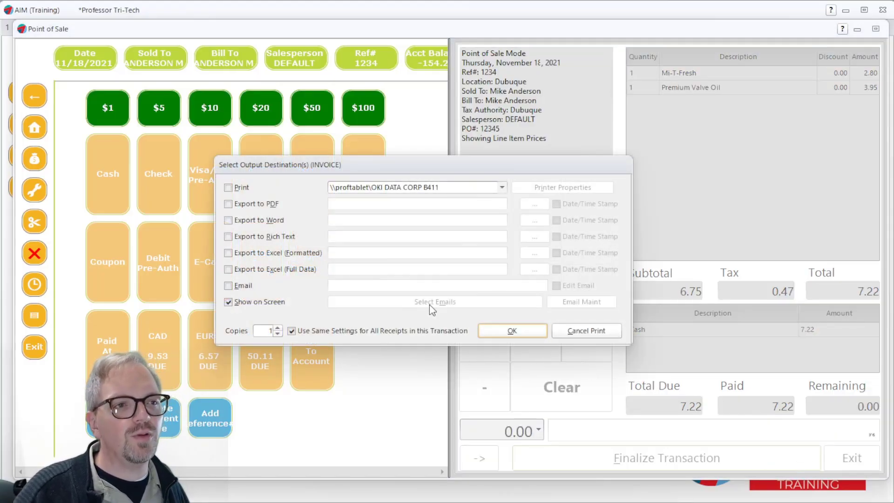
left_click(508, 330)
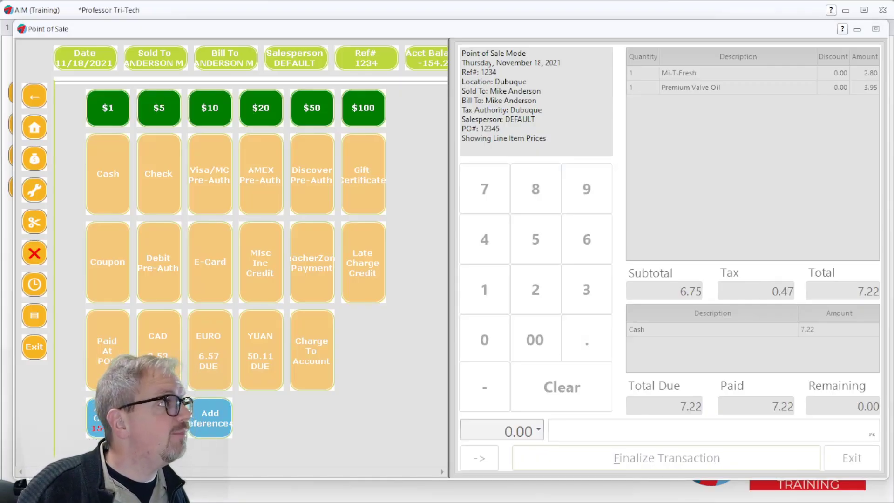
left_click_drag(893, 179, 261, 45)
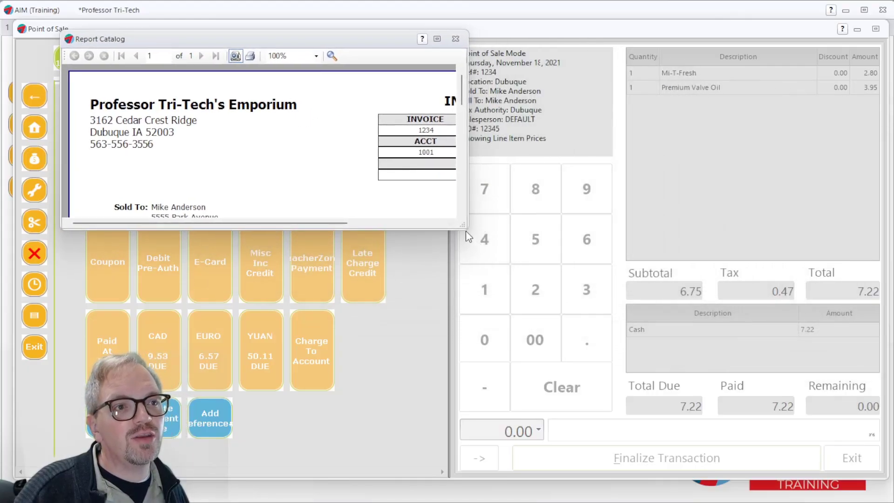
left_click_drag(464, 226, 754, 450)
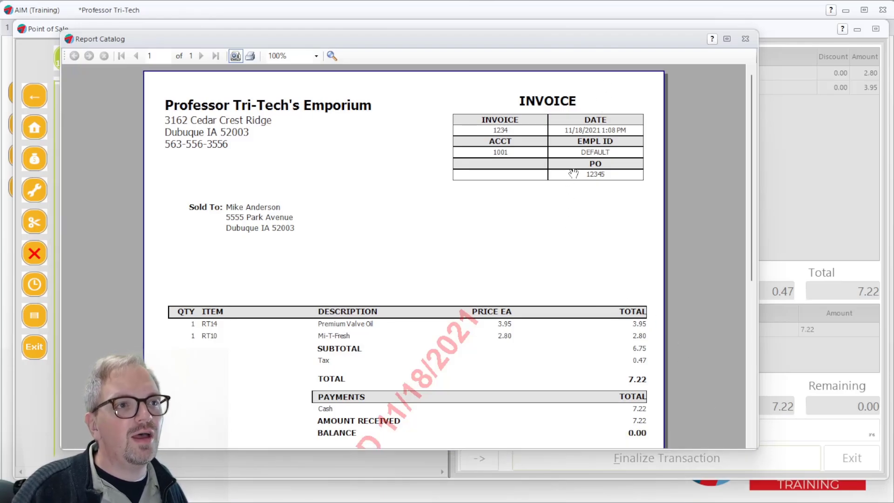
scroll(573, 171, "up", 6)
left_click_drag(444, 442, 575, 443)
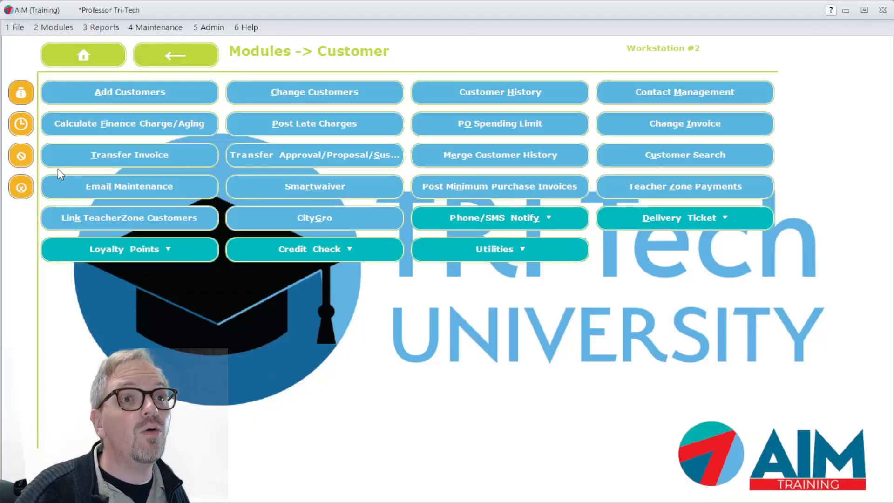
Start another point of sale transaction for the same customer, searching by first name, and dismiss the special orders notice
left_click(16, 96)
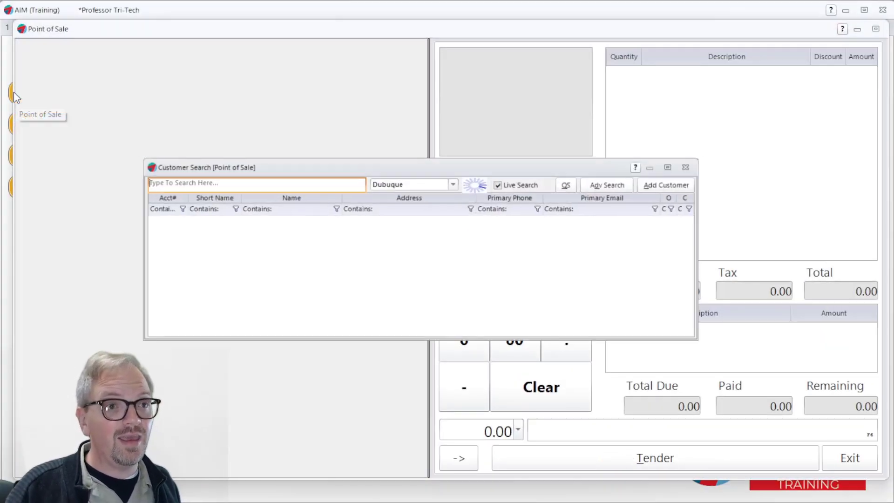
type("mike")
key("Return")
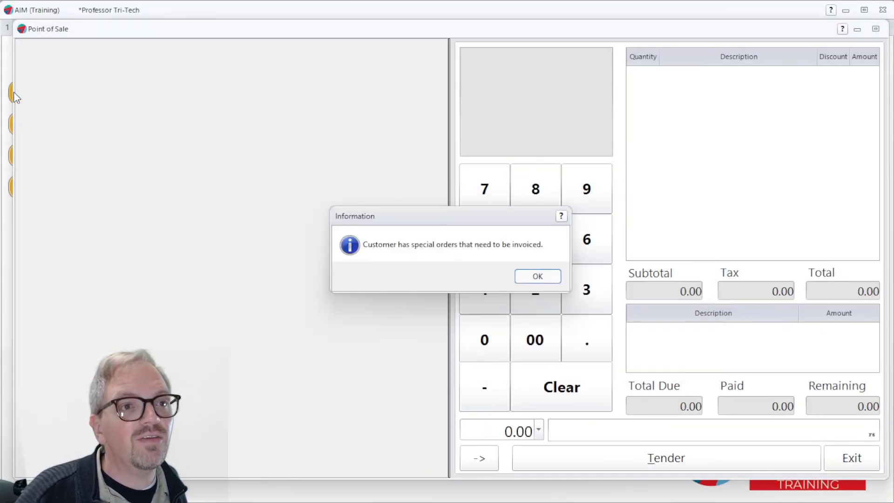
key("Return")
Open the customer's history from the sale's transaction list and bring up the Purchase Orders history
left_click(283, 333)
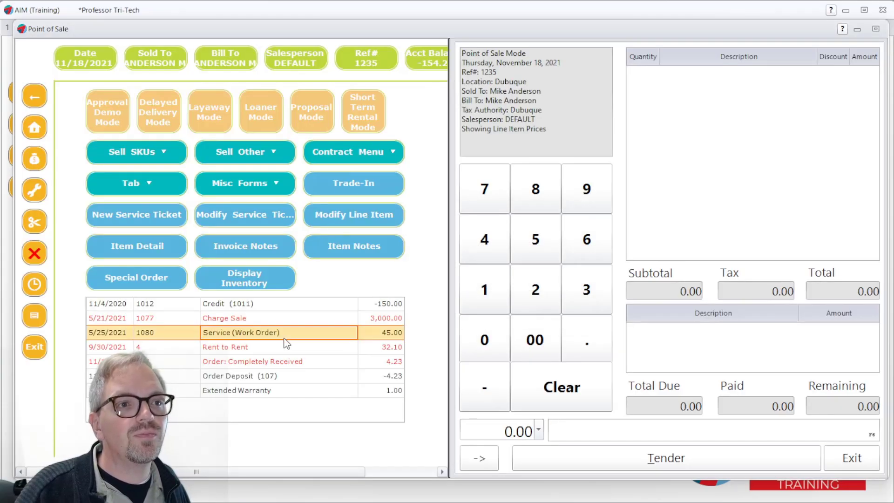
left_click(350, 146)
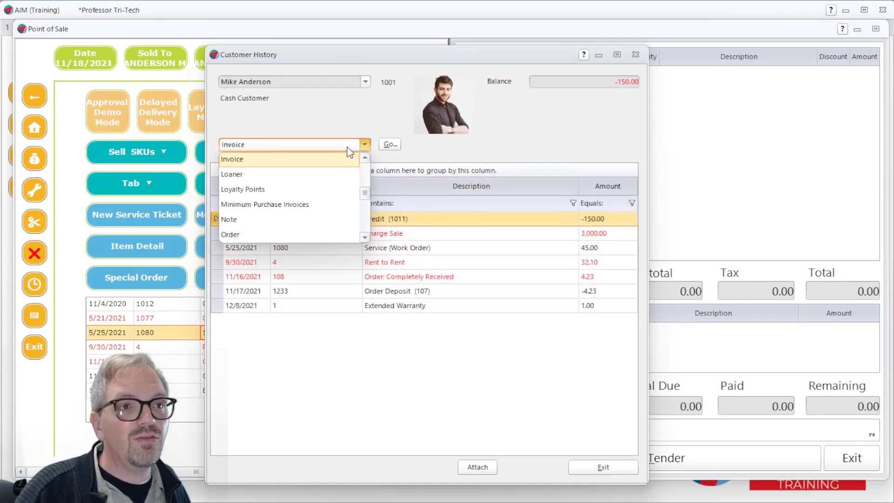
type("pu")
key("Return")
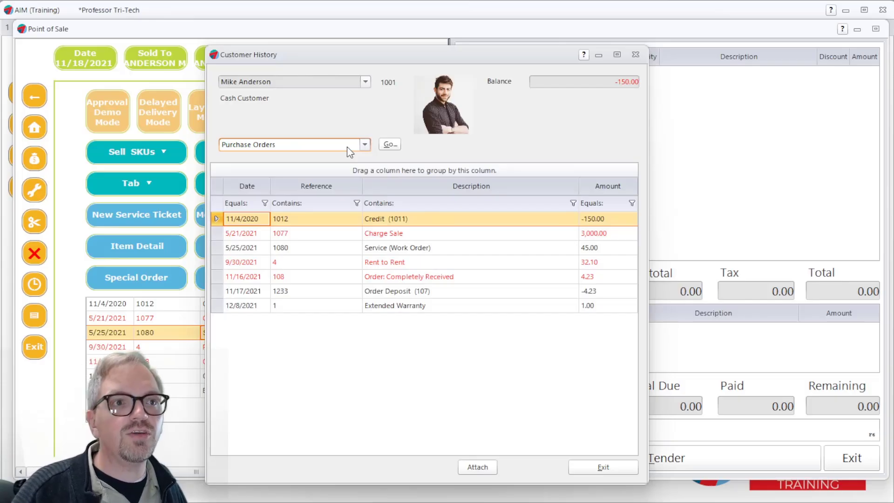
left_click(386, 145)
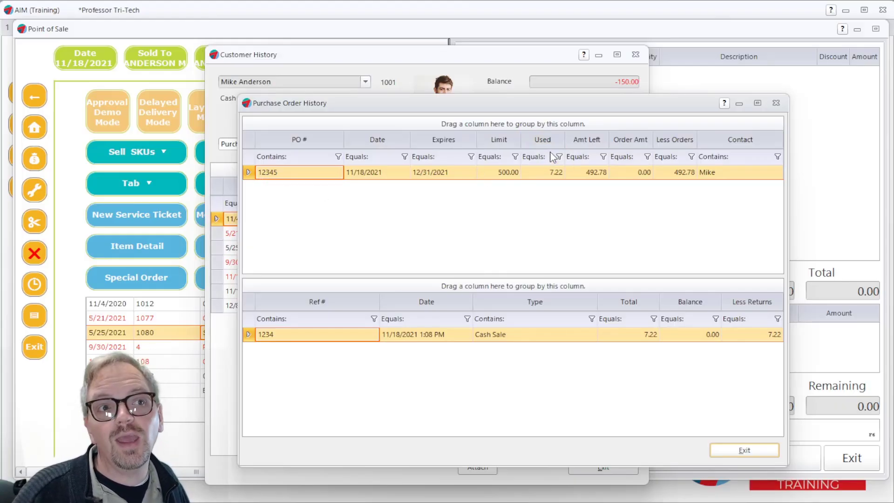
Examine the PO's used amount, its linked invoice and the options for both grids, and close the purchase order and customer histories
left_click(549, 180)
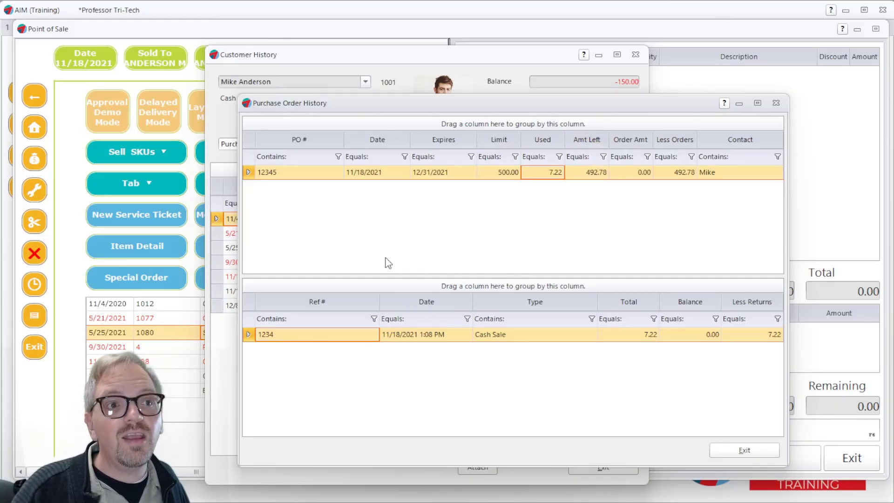
right_click(371, 342)
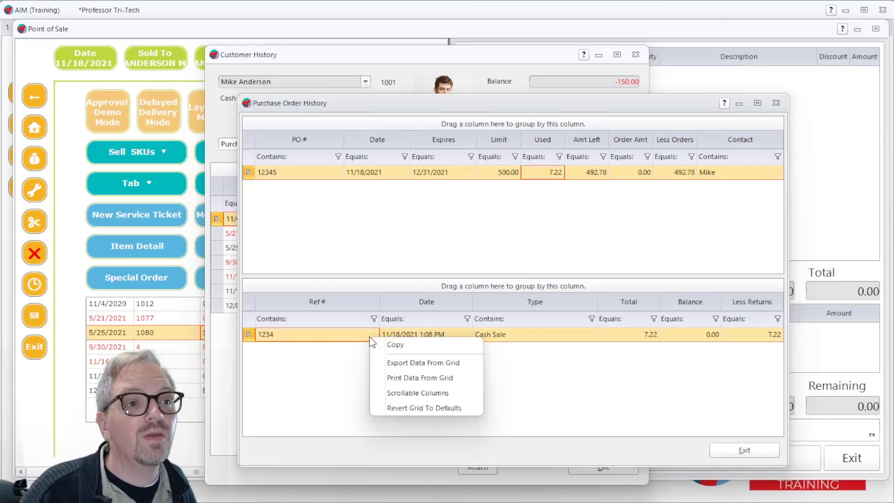
left_click(353, 372)
right_click(368, 176)
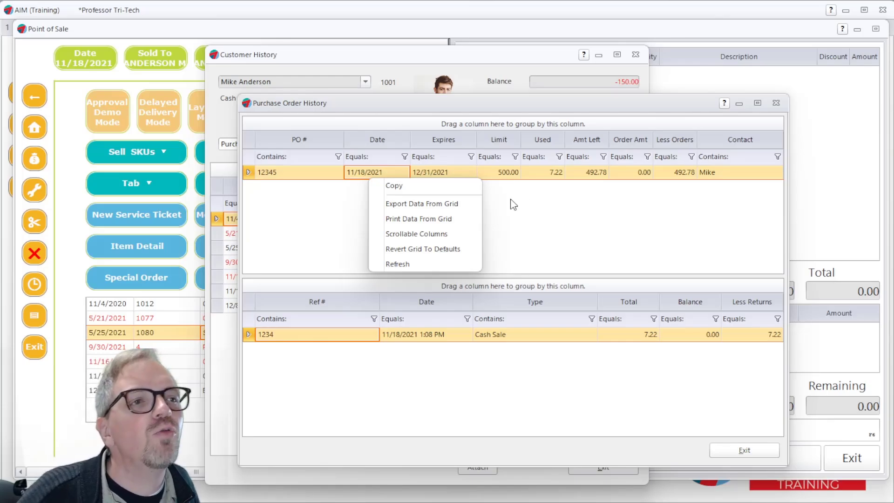
left_click(514, 213)
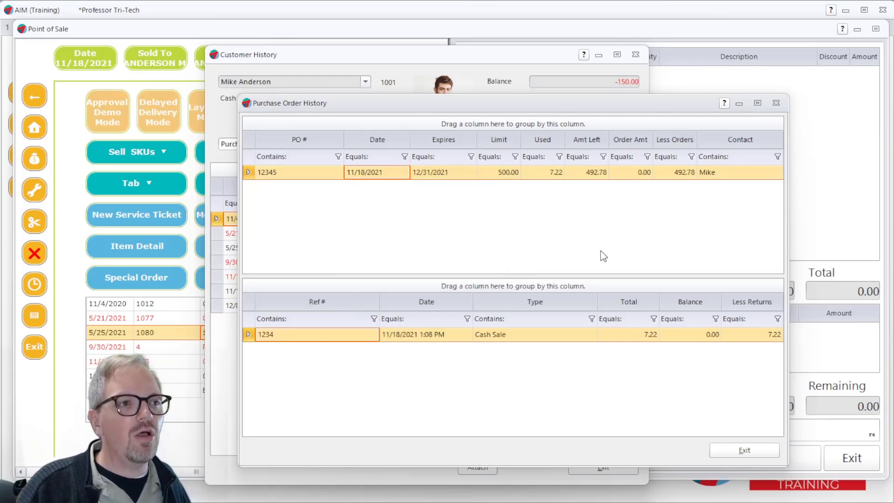
left_click(745, 451)
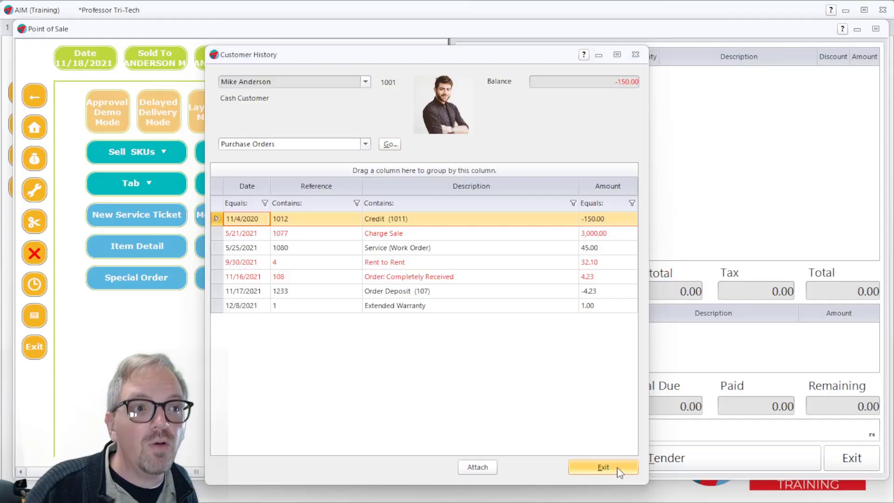
left_click(604, 467)
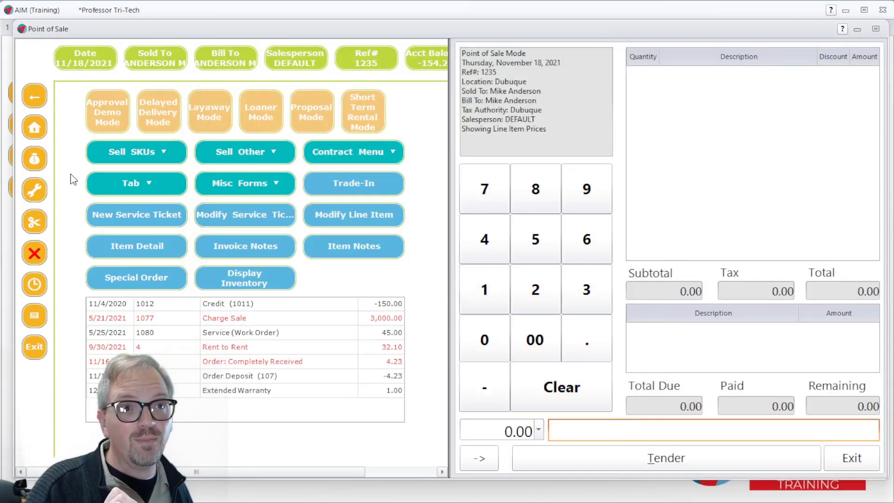
Review the sale utility functions that include entering and selecting a PO number, and return to the main sale functions
left_click(35, 190)
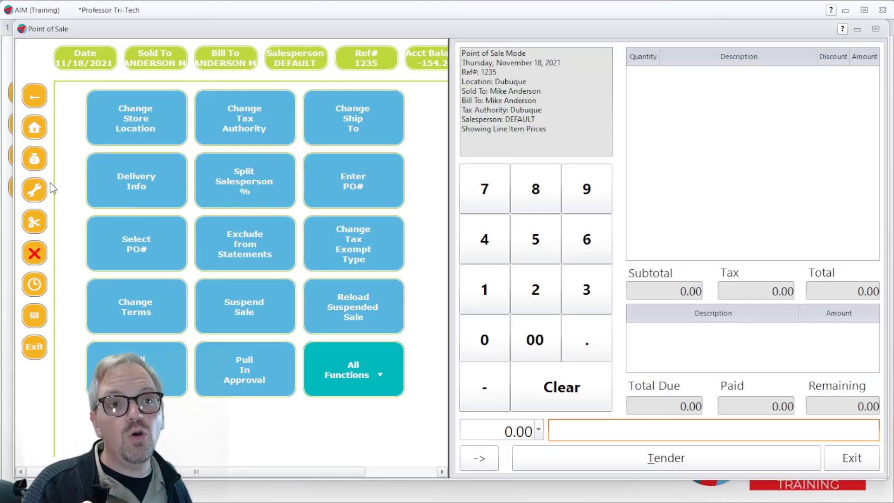
left_click(34, 192)
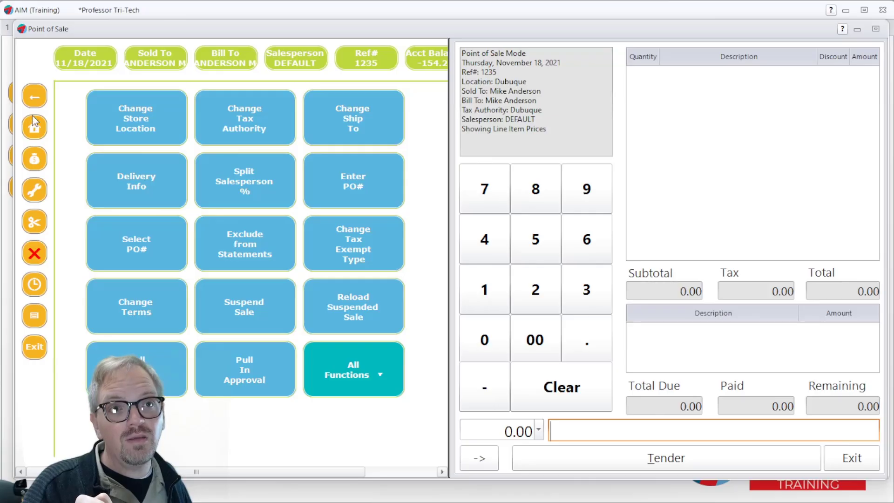
left_click(33, 99)
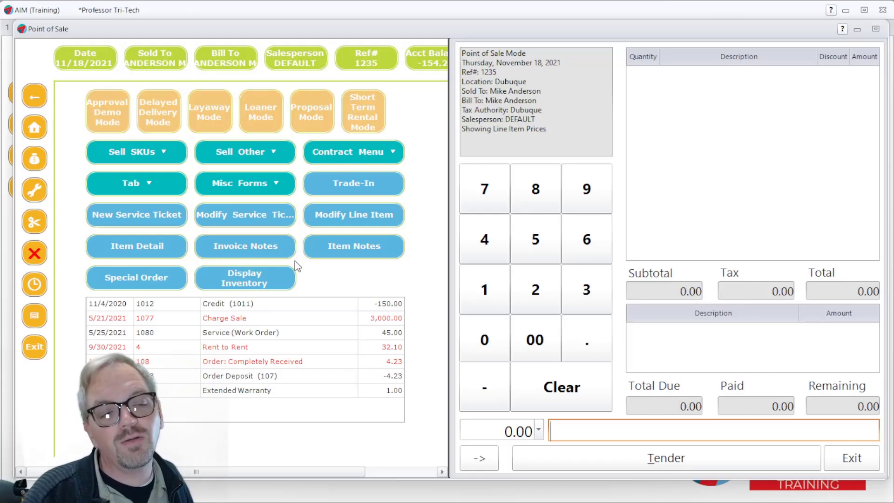
Start a special order for the customer, look up the available POs from its PO# field, and close the list without selecting one
left_click(134, 282)
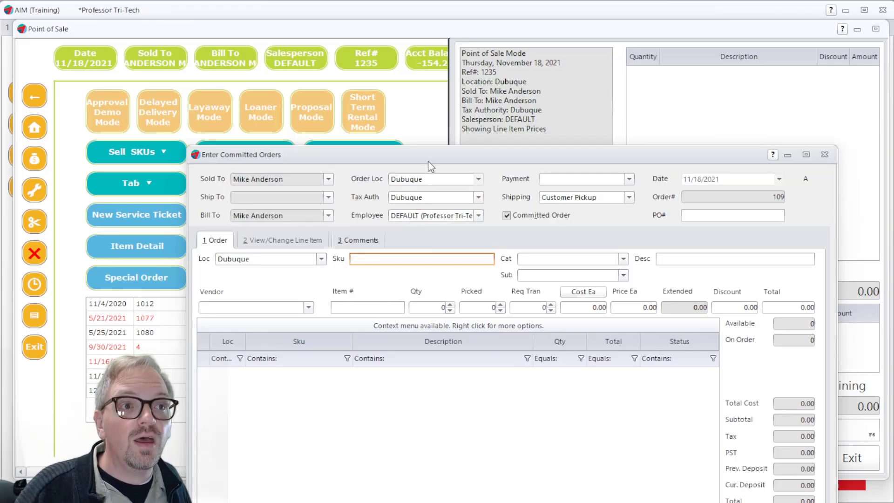
left_click_drag(431, 166, 367, 68)
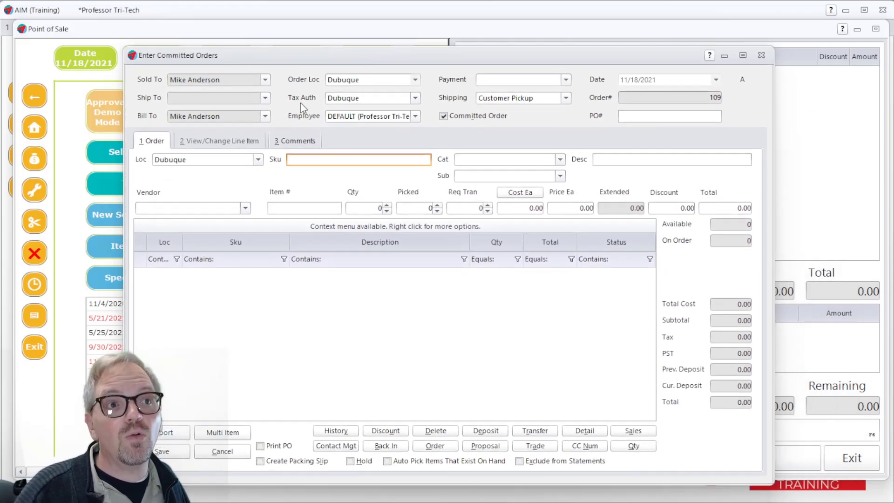
left_click(671, 116)
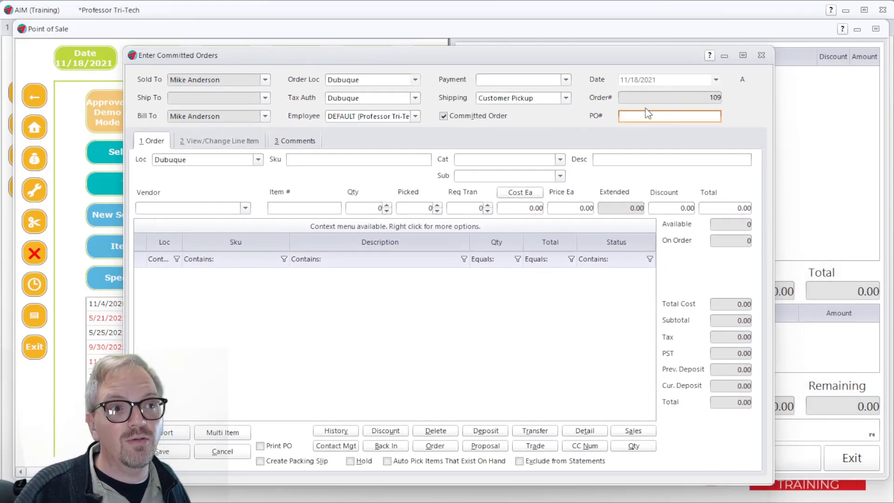
key("F2")
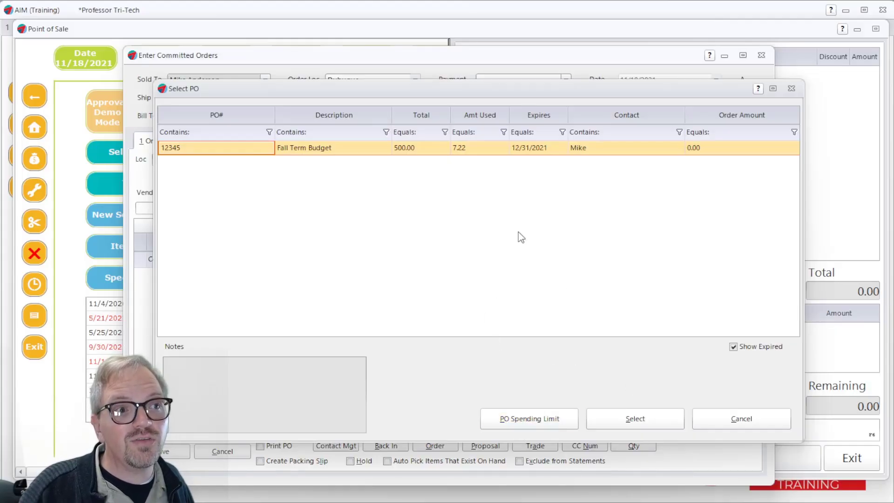
left_click(771, 425)
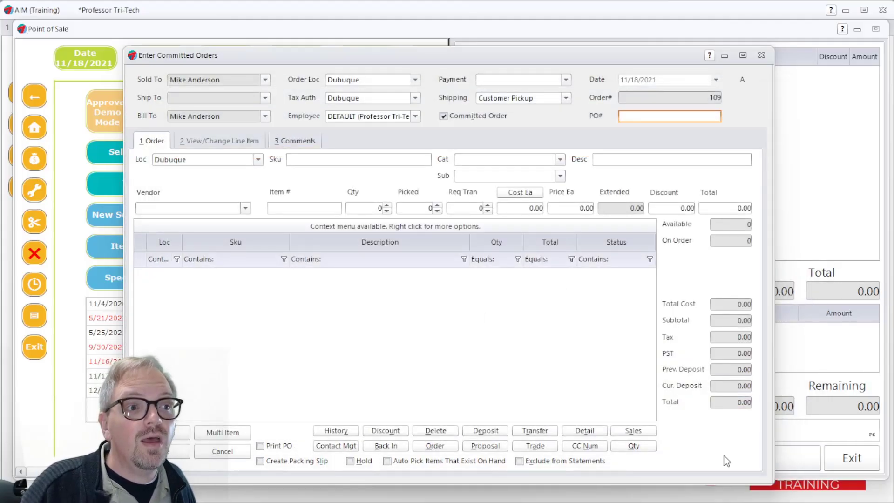
Cancel the special order and exit point of sale
left_click(221, 451)
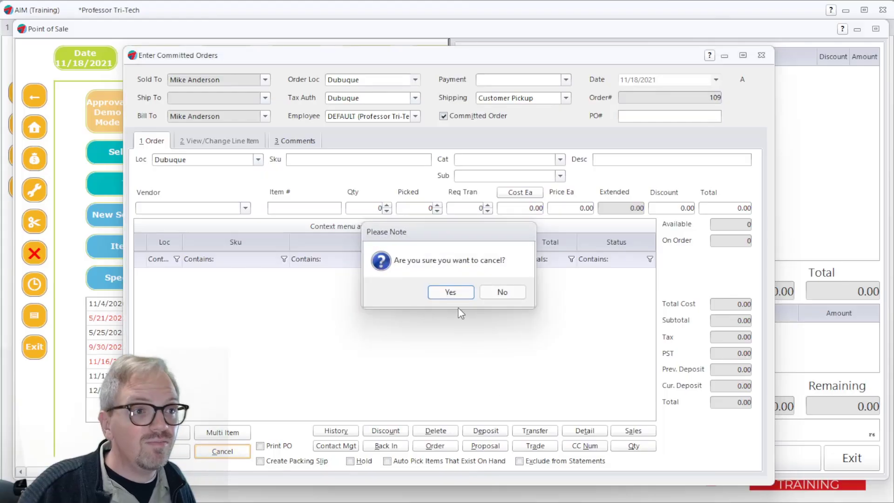
left_click(457, 293)
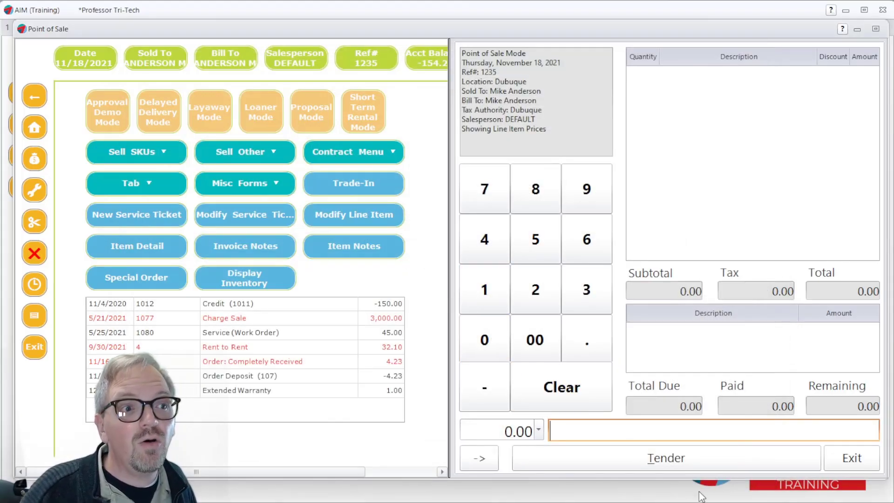
left_click(841, 458)
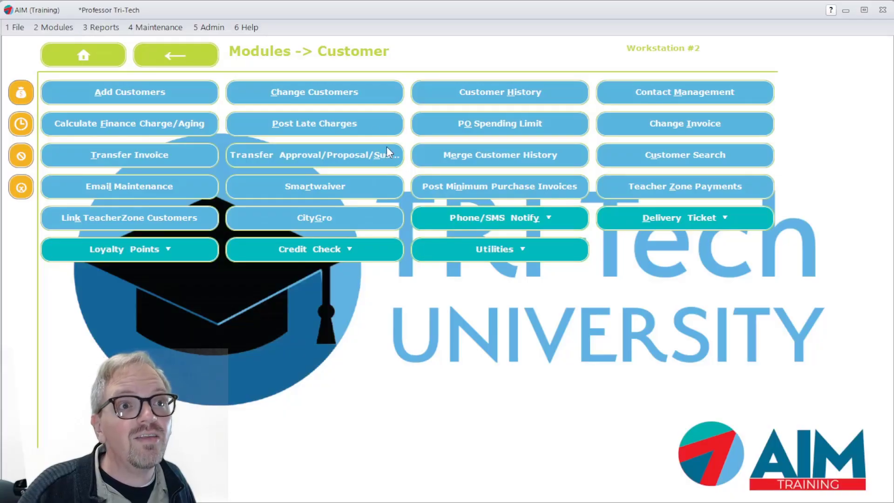
Return to the main menu and open the PO Spending Limit report from the customer reports
left_click(83, 56)
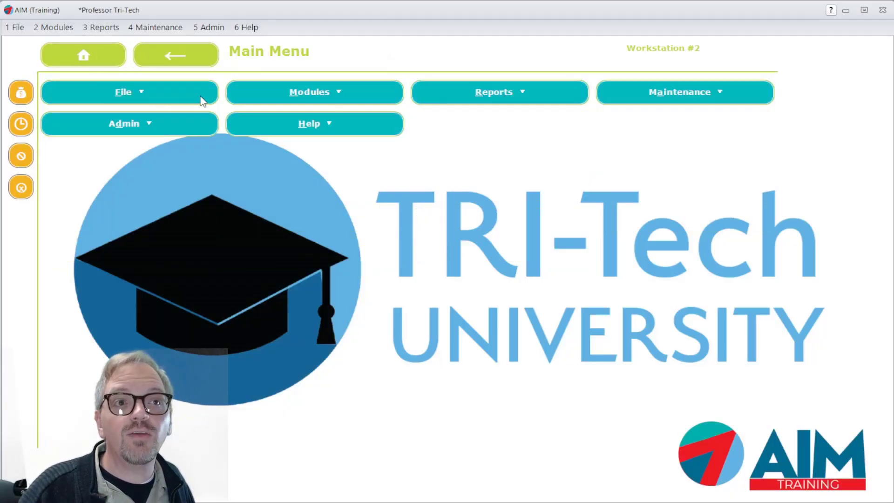
left_click(100, 27)
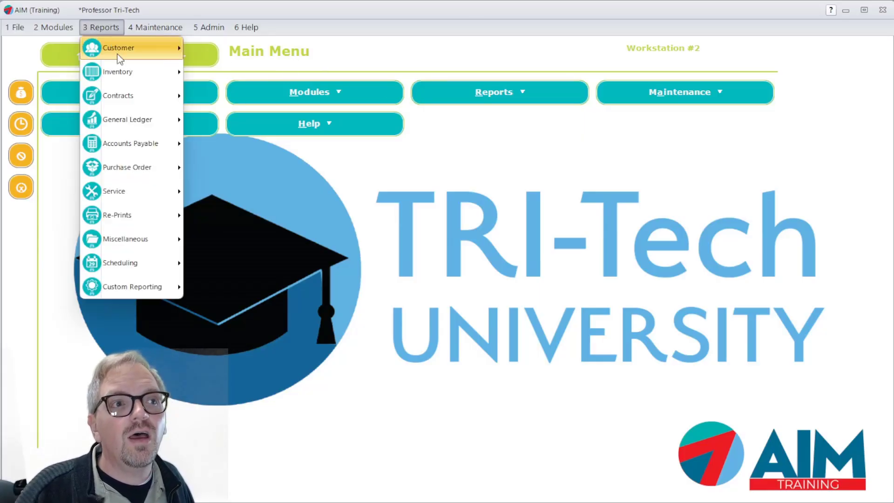
mouse_move(124, 95)
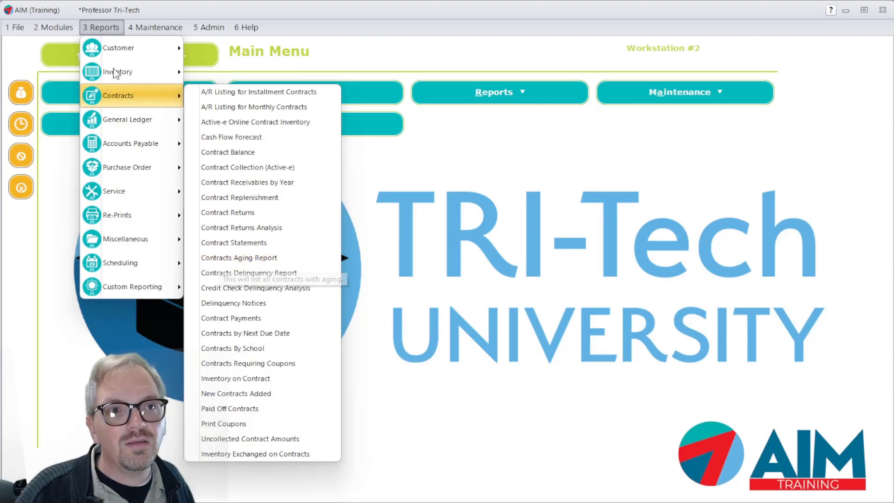
mouse_move(112, 41)
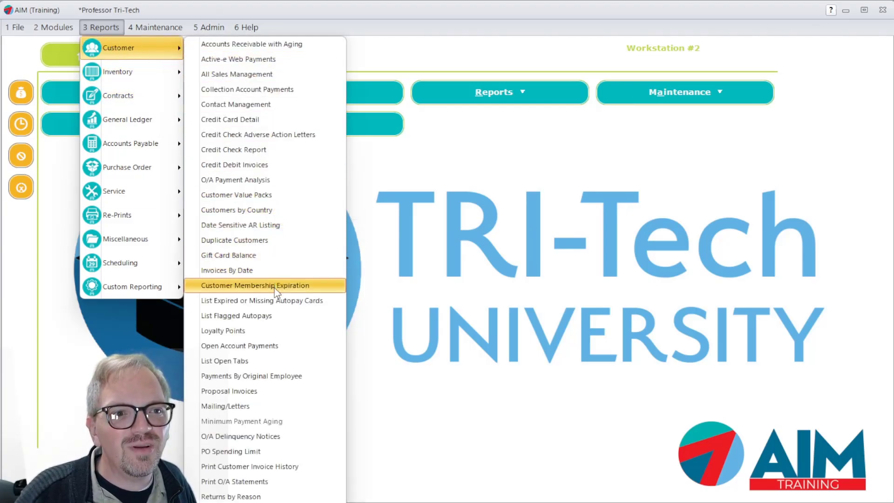
left_click(260, 450)
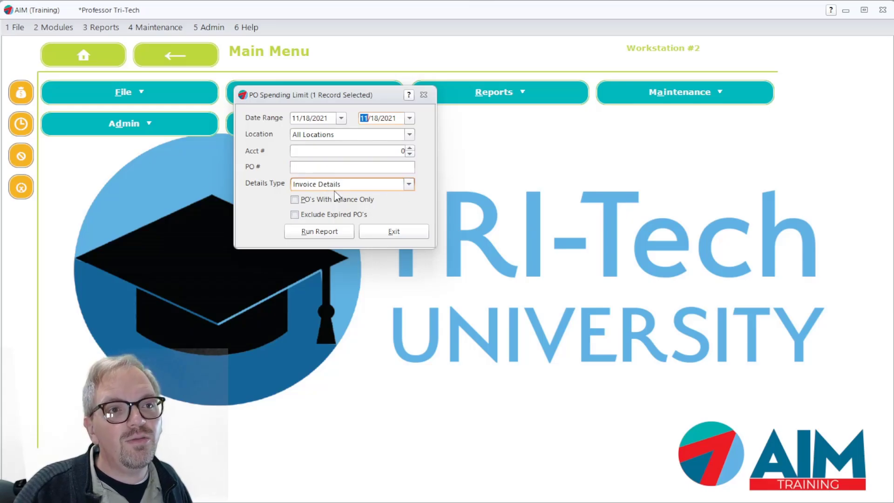
Set the report's details type to Invoice Line Items and run it with output shown on screen
left_click(409, 184)
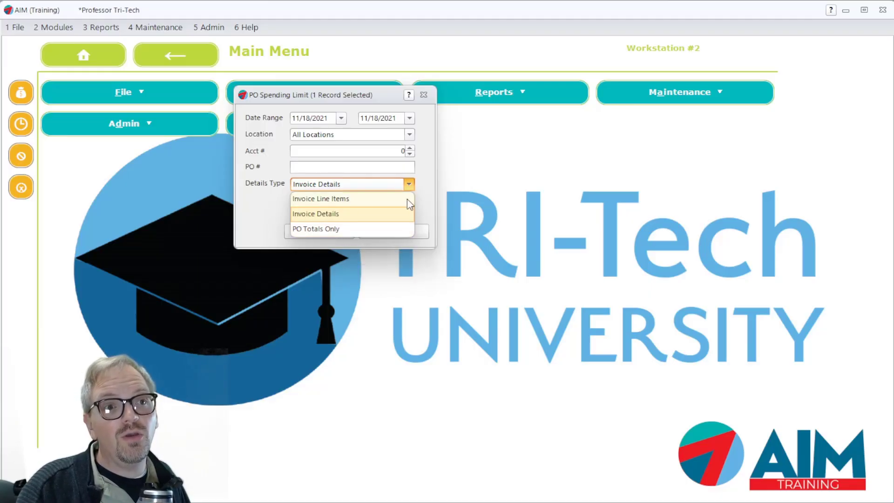
left_click(387, 199)
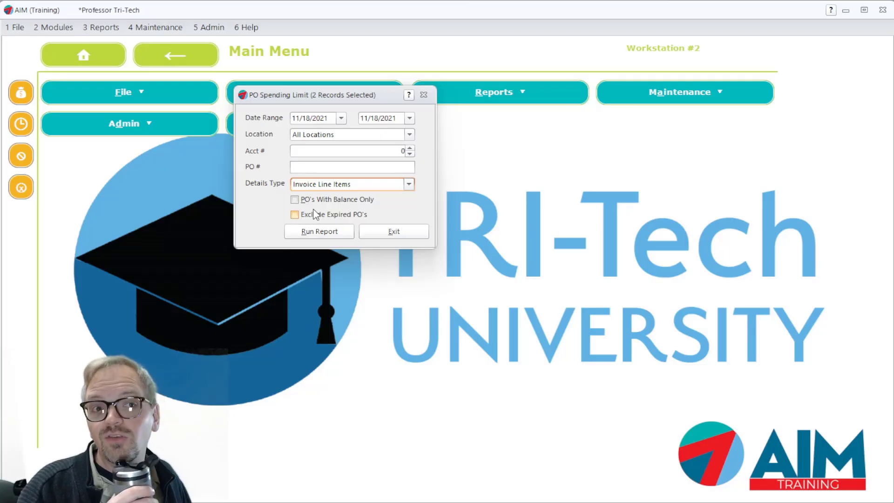
left_click(319, 232)
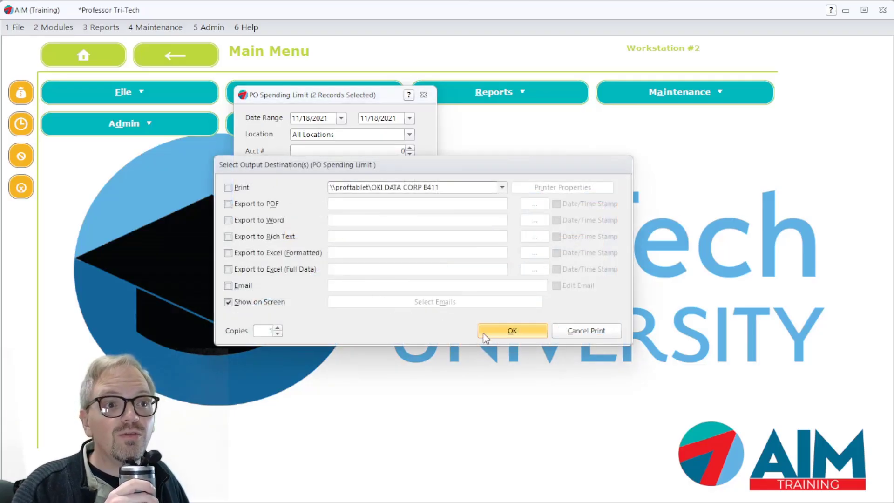
left_click(494, 335)
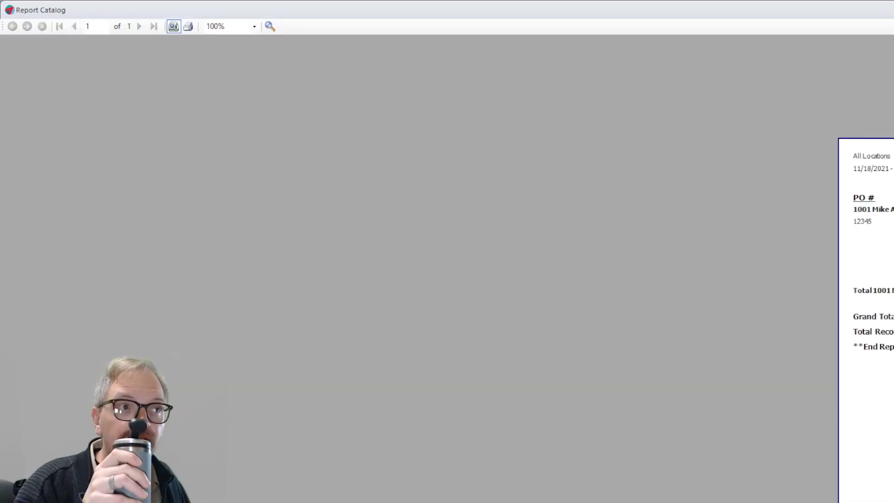
Bring the PO Spending Limit report fully into view, enlarge it to 160%, examine its PO amounts and line items, and close it
left_click_drag(893, 9, 321, 23)
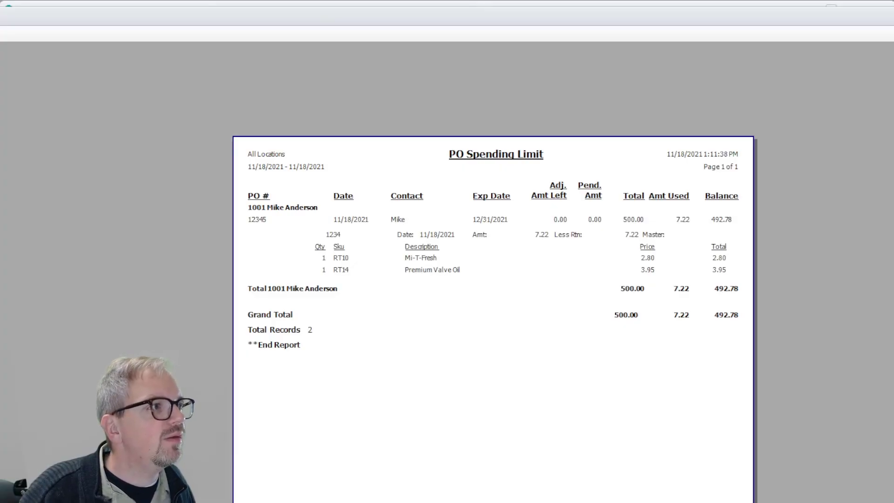
left_click_drag(893, 7, 317, 238)
left_click_drag(567, 110, 751, 65)
scroll(543, 191, "up", 5)
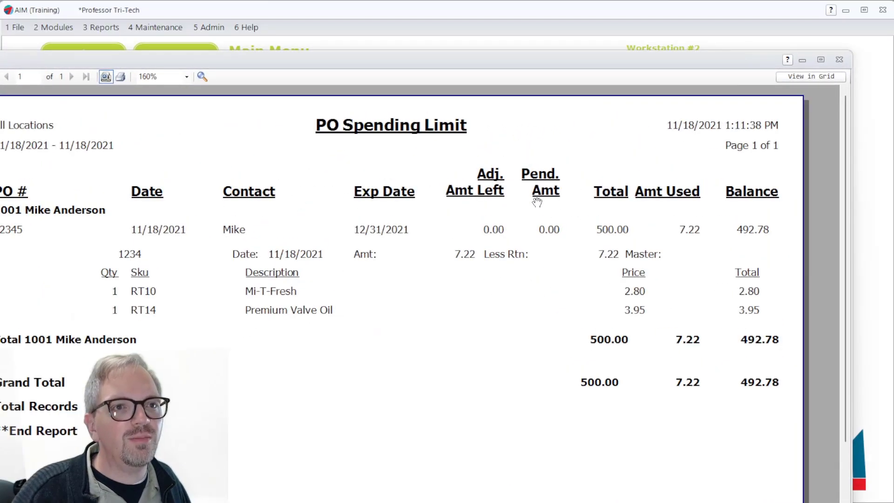
left_click_drag(560, 61, 608, 23)
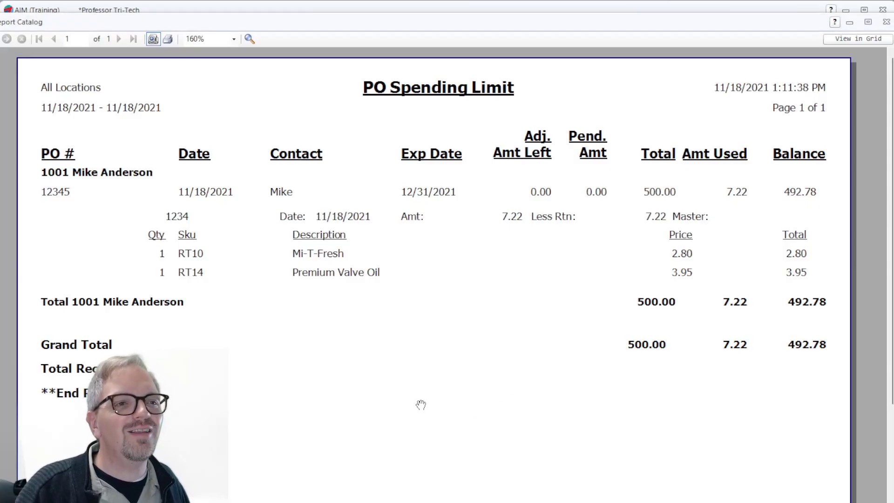
key("Escape")
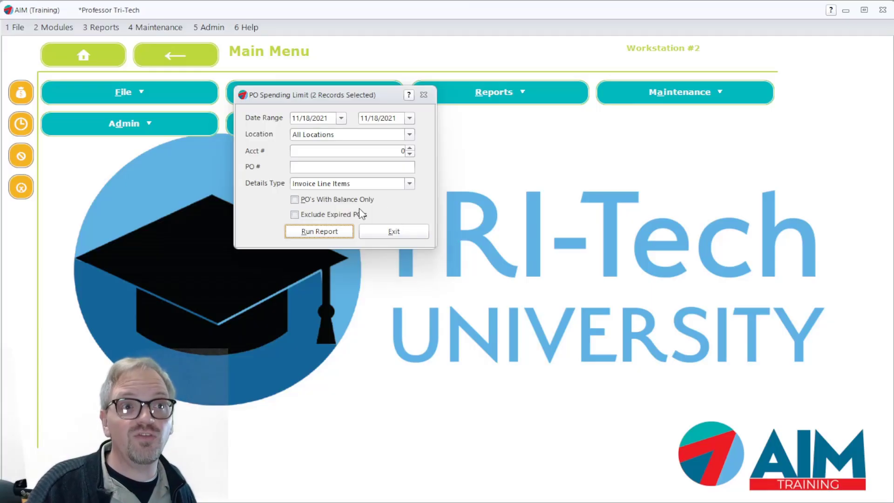
Fill in the PO Spending Limit report's account through a customer search by first name, and exit the report without running it
left_click(335, 152)
double_click(335, 152)
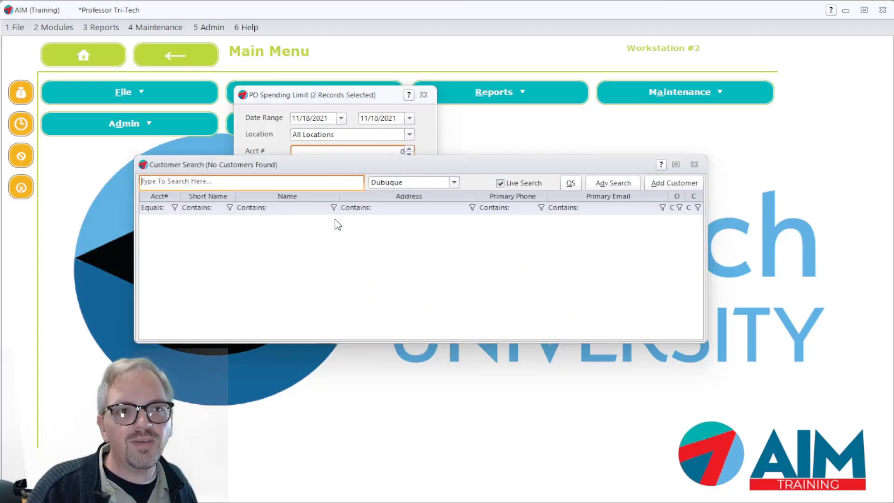
left_click_drag(278, 168, 277, 215)
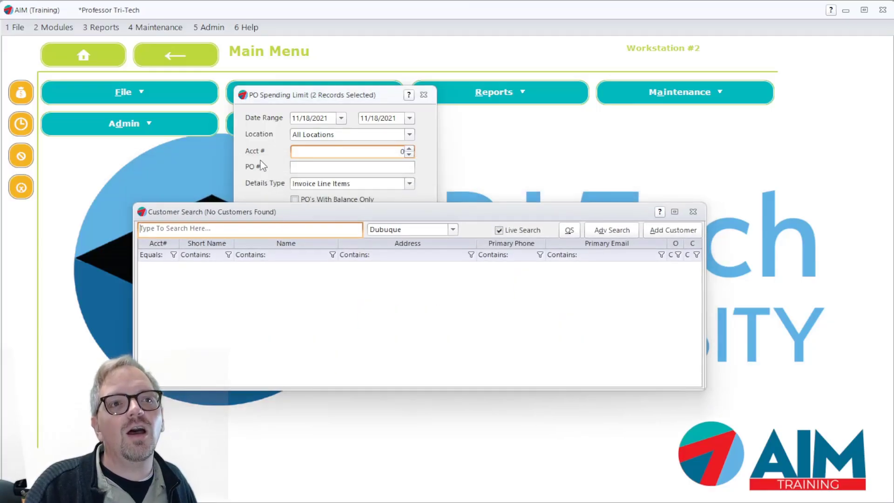
type("ande")
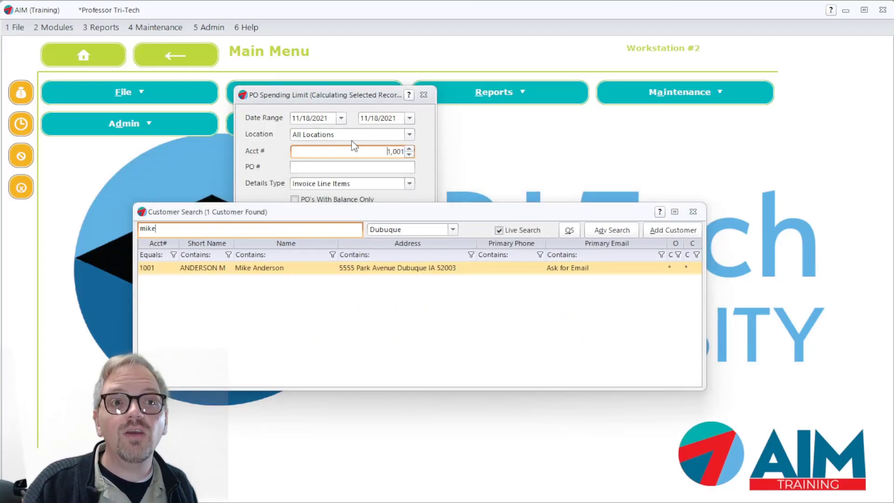
key("Return")
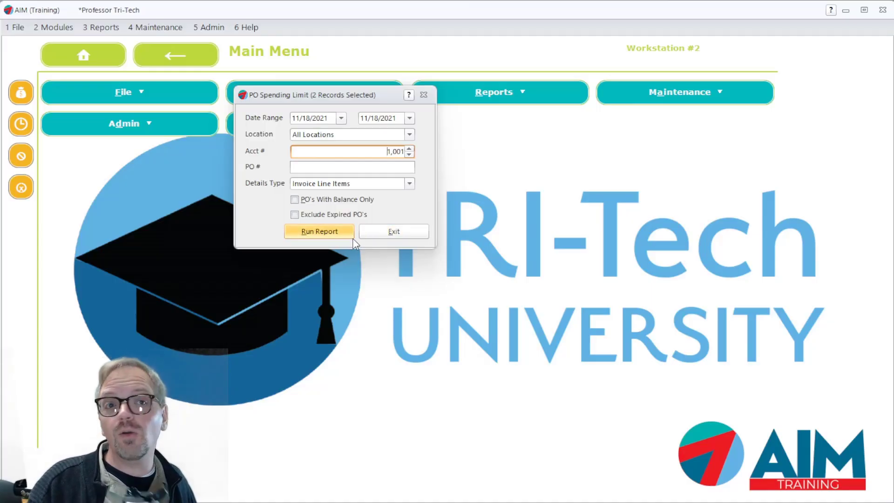
left_click(414, 230)
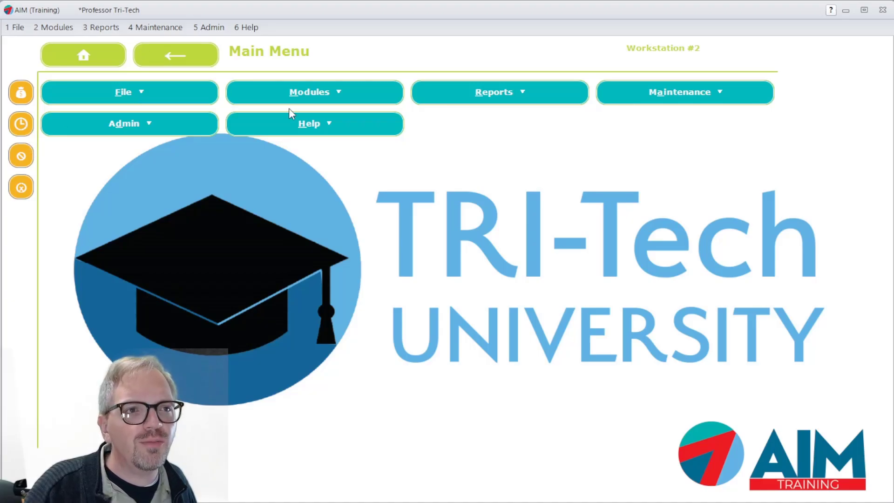
left_click(278, 92)
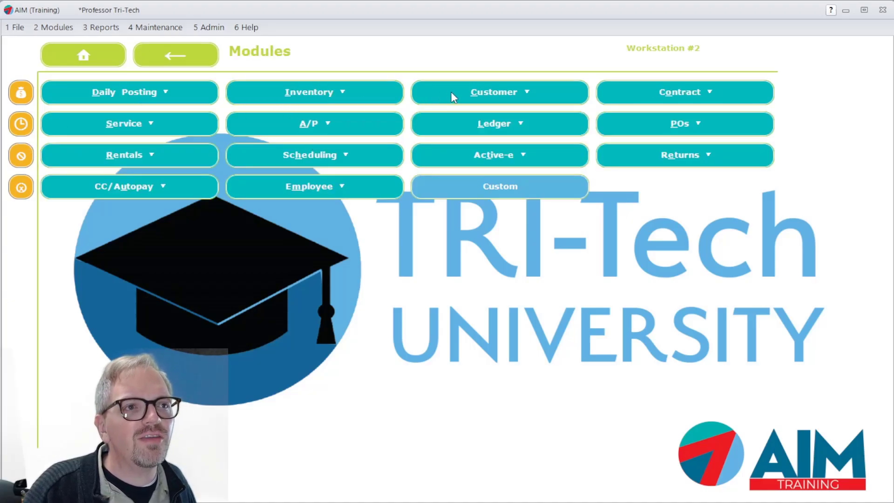
left_click(102, 29)
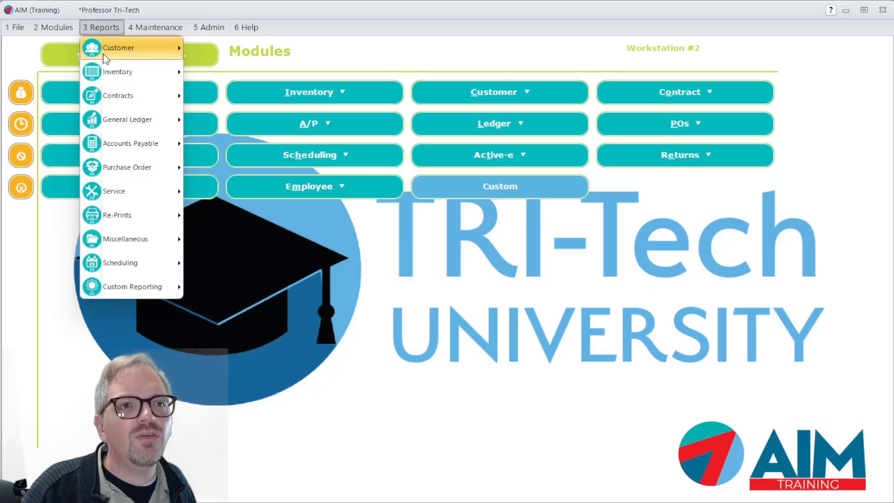
mouse_move(105, 54)
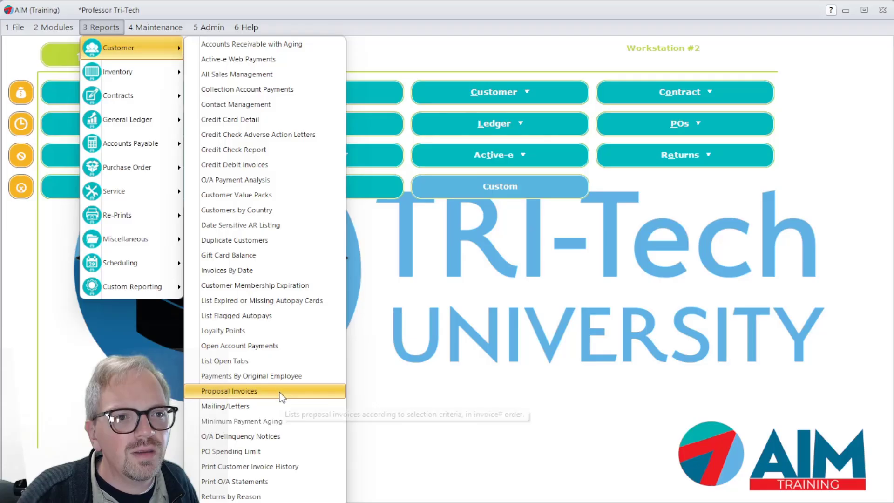
left_click(286, 481)
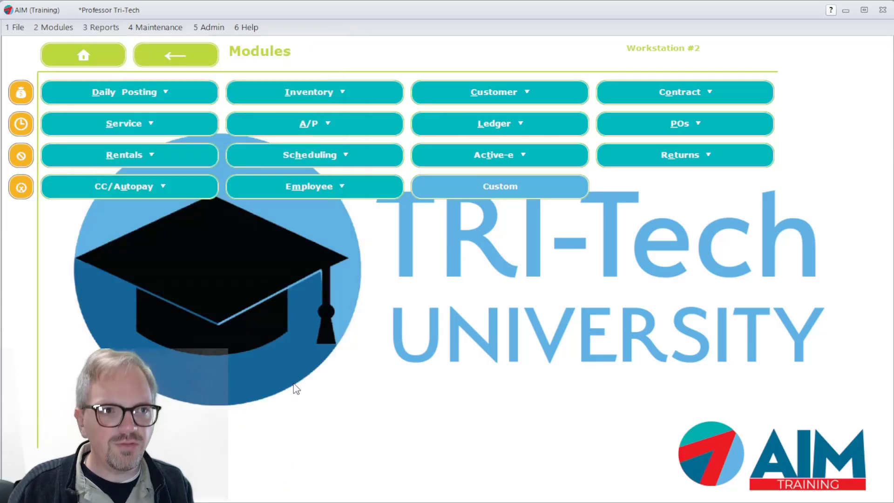
key("ctrl+f")
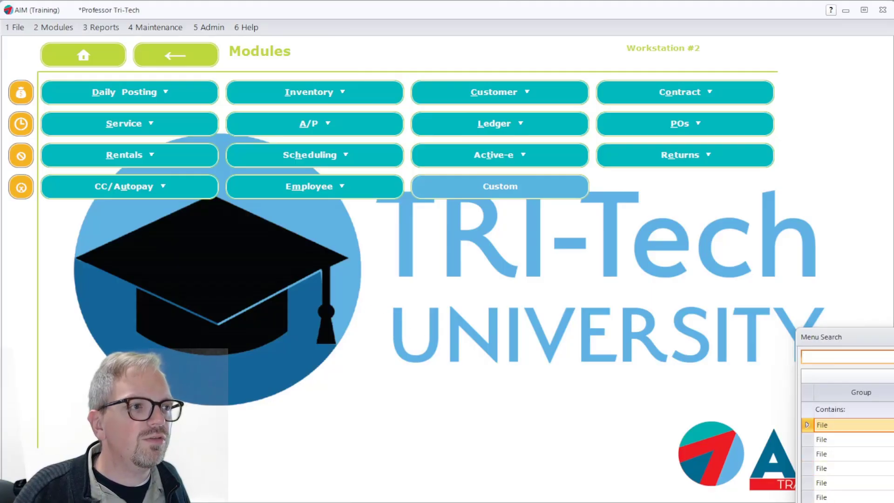
key("Escape")
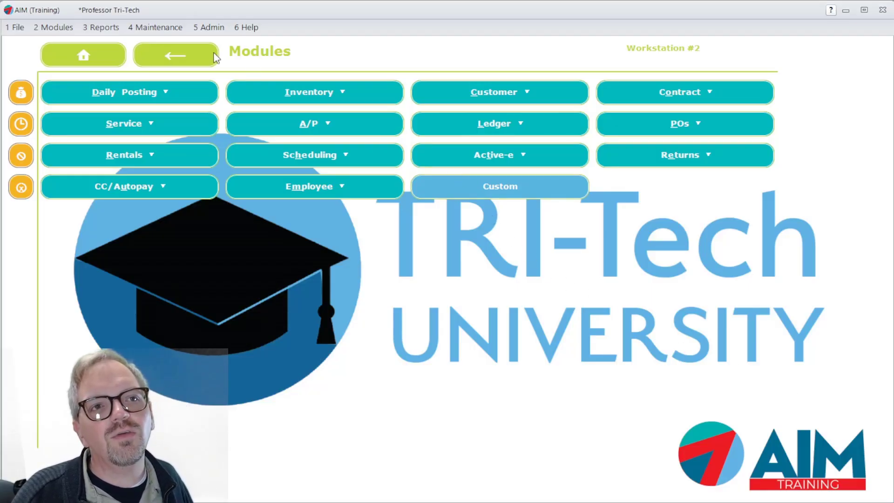
Open the Print Customer Invoice History report from the customer reports and enter the customer's account number
left_click(102, 27)
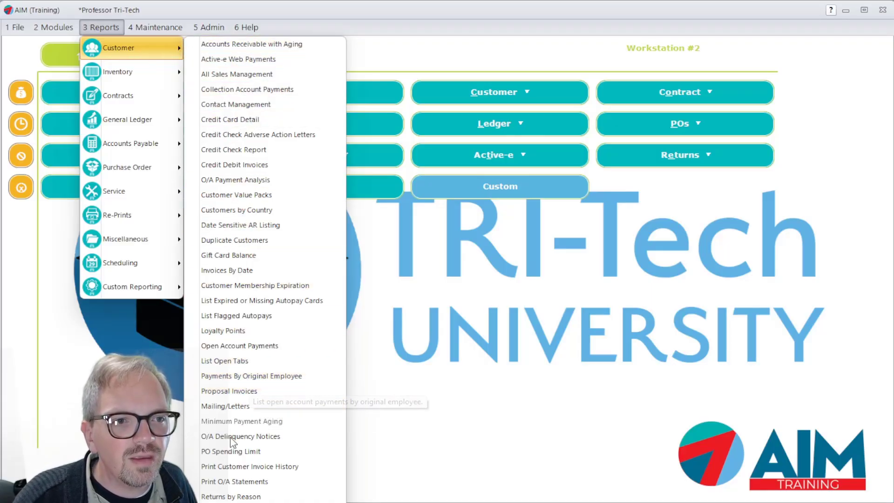
left_click(233, 470)
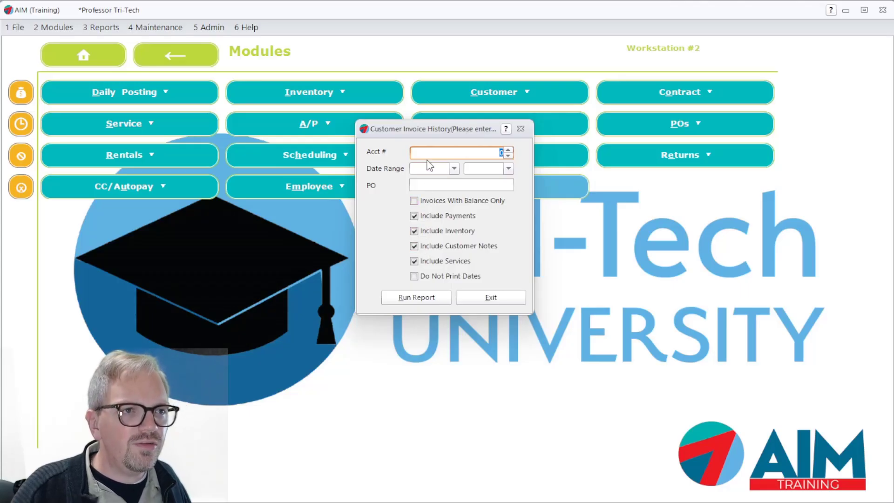
type("1001")
key("Tab")
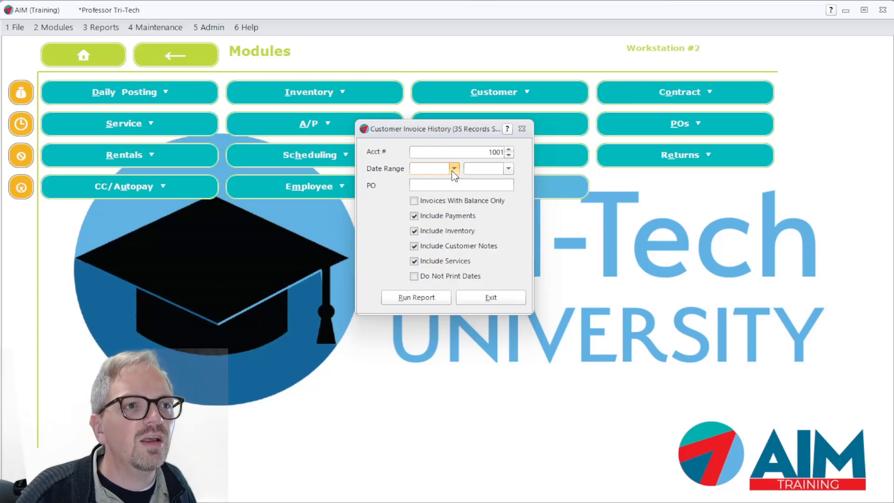
Leave the PO filter blank and run the invoice history report with output shown on screen
left_click(445, 184)
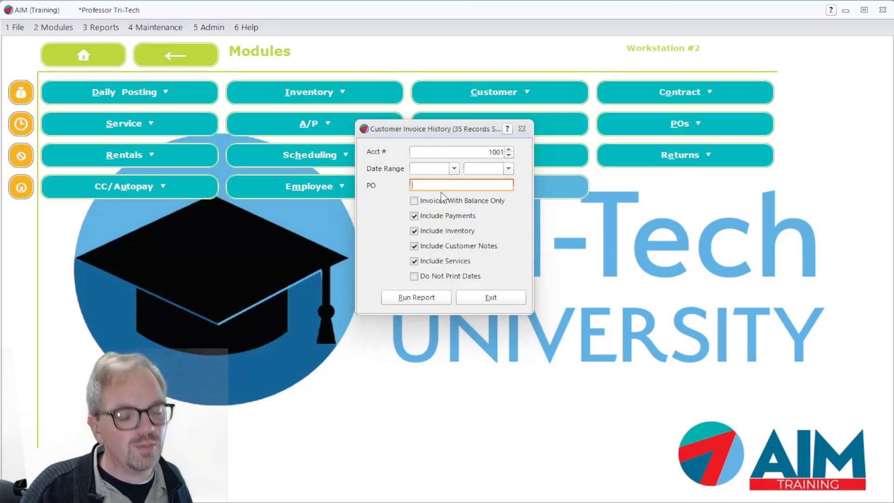
left_click(409, 300)
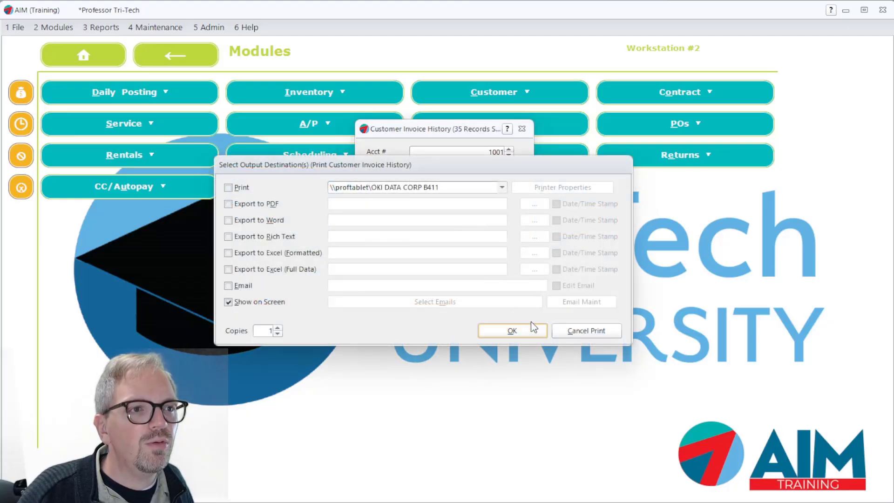
left_click(531, 326)
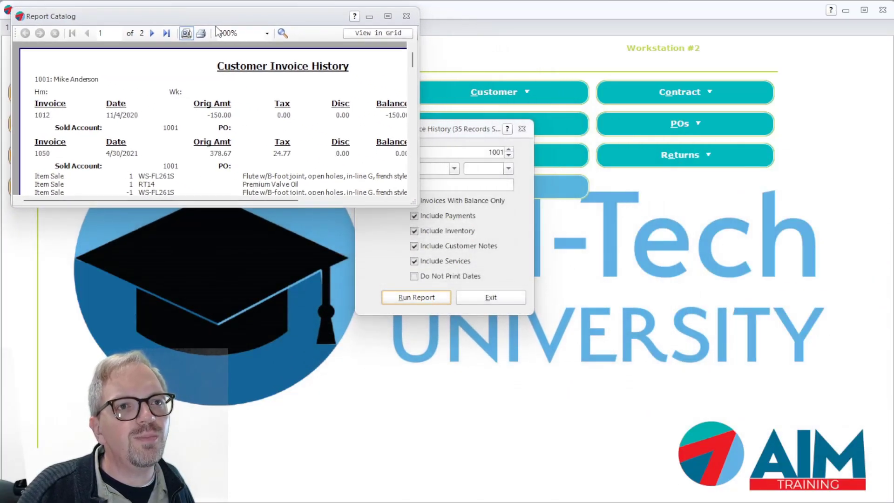
Enlarge the Customer Invoice History report window, zoom to 160%, examine the PO entries on its invoices, and close the report
left_click_drag(413, 203, 893, 502)
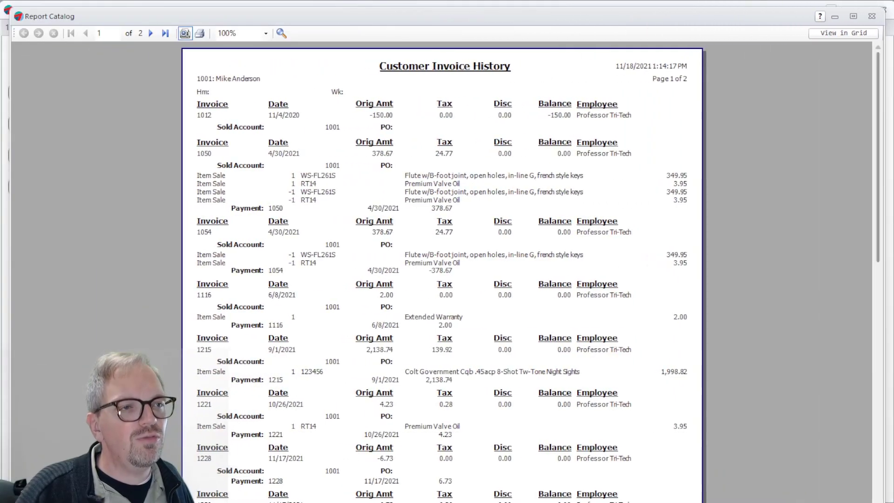
scroll(612, 409, "up", 6)
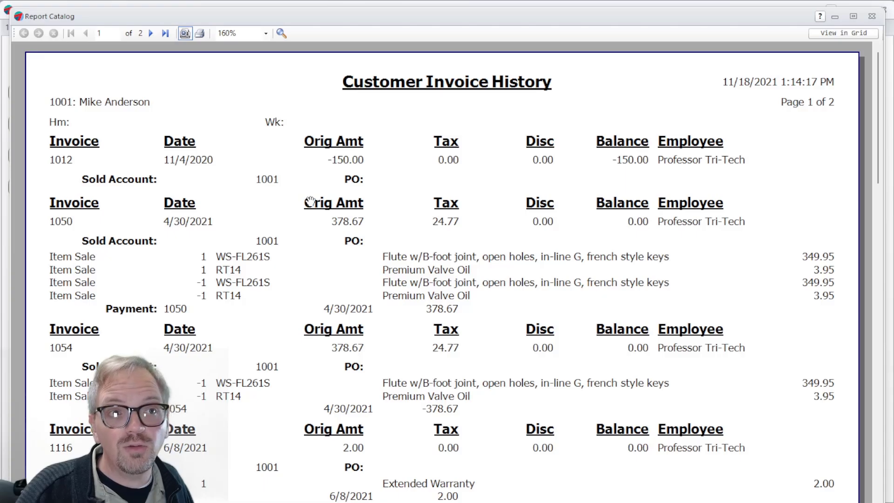
scroll(335, 203, "down", 1)
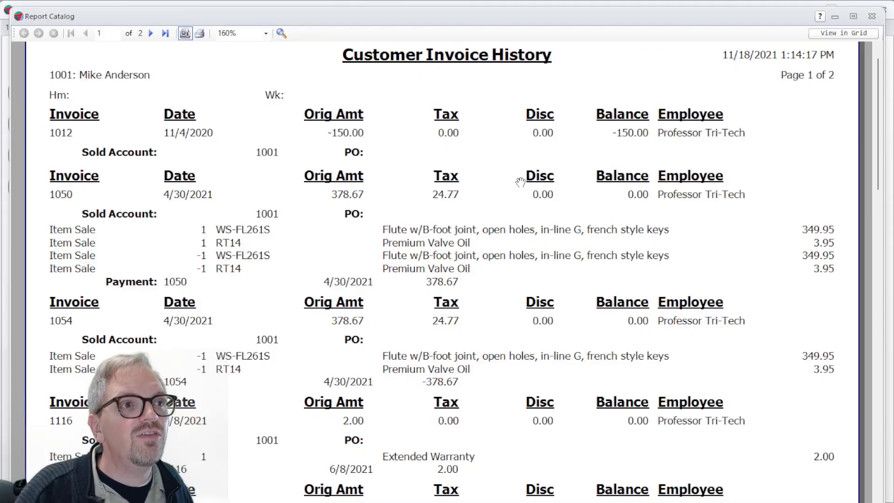
scroll(520, 182, "down", 6)
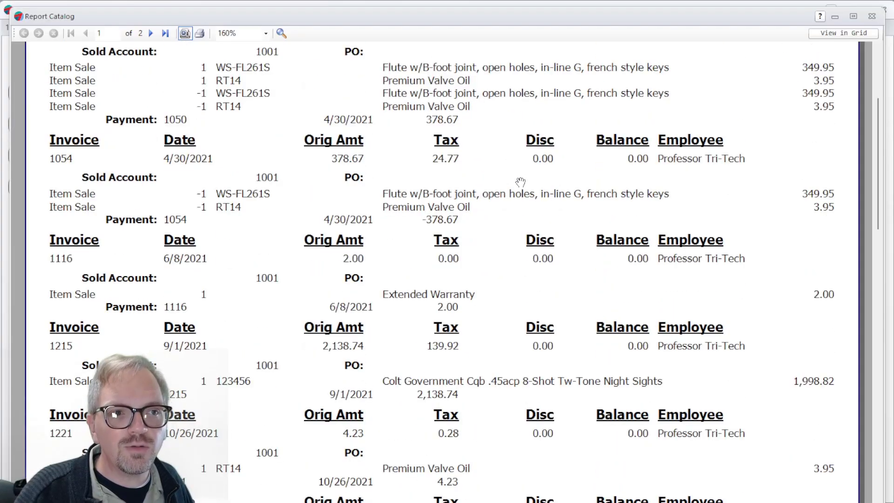
scroll(520, 183, "down", 1)
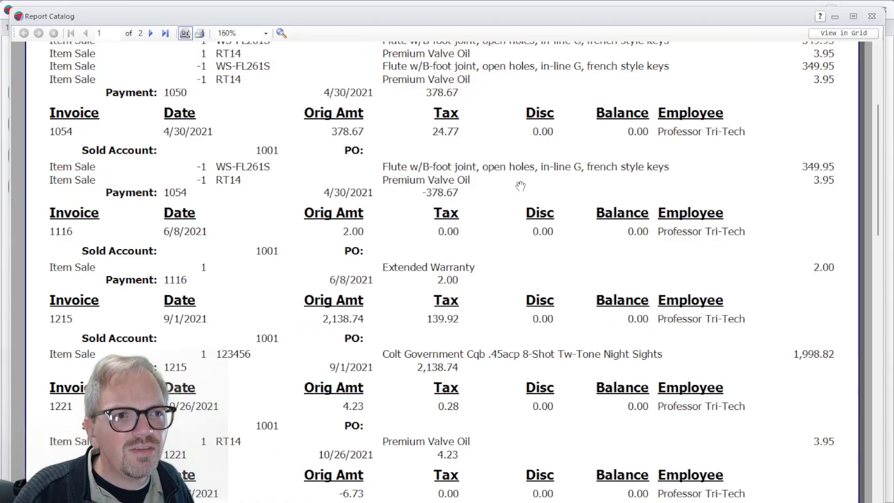
scroll(520, 185, "down", 6)
scroll(520, 186, "down", 5)
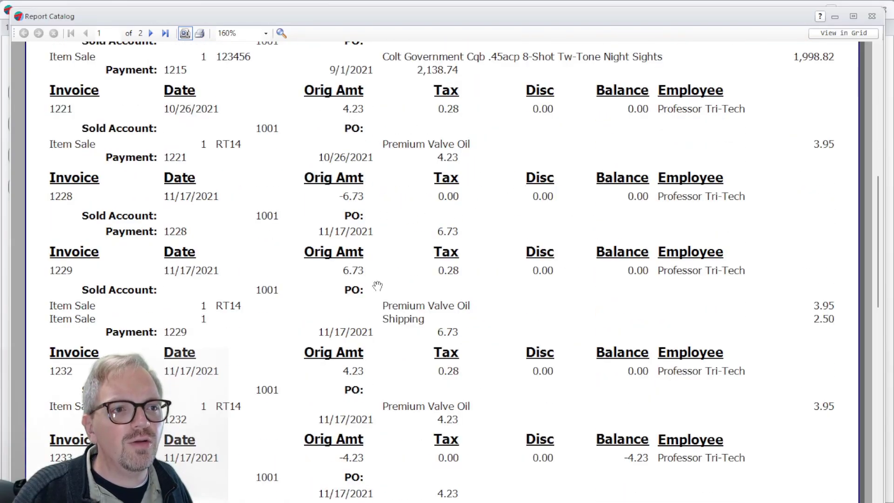
scroll(377, 286, "down", 5)
scroll(350, 373, "down", 2)
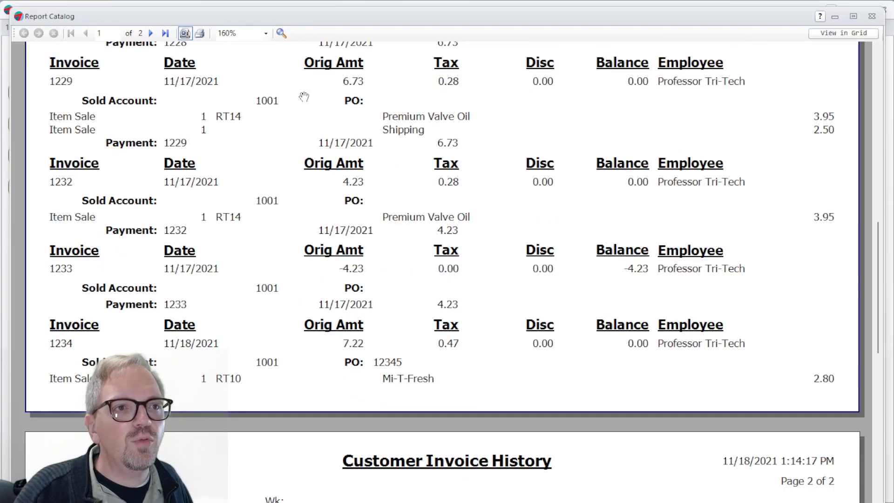
scroll(362, 252, "down", 2)
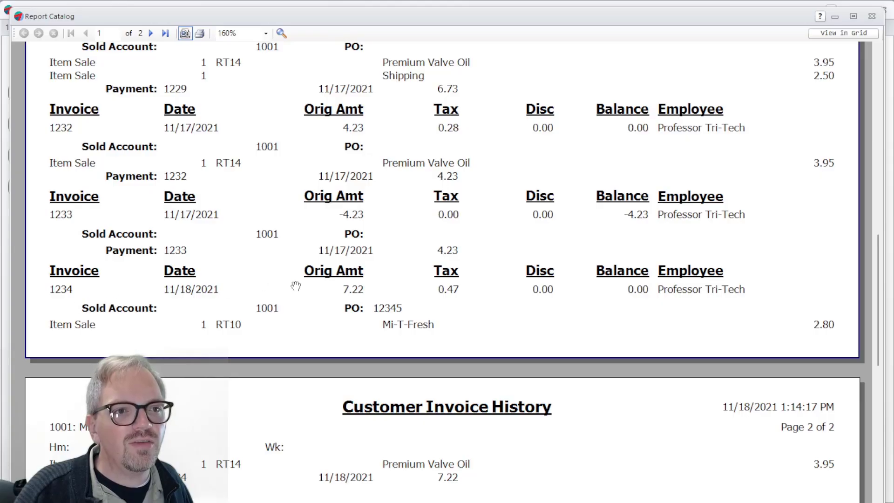
scroll(336, 299, "down", 5)
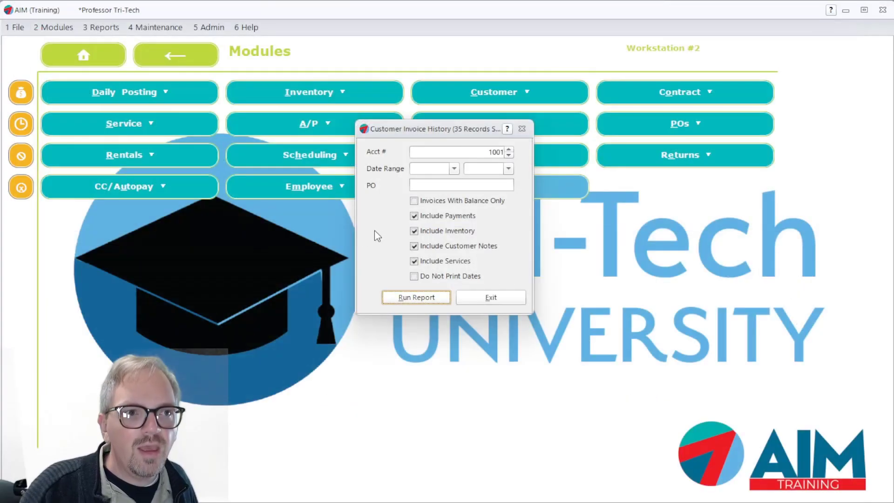
left_click(421, 186)
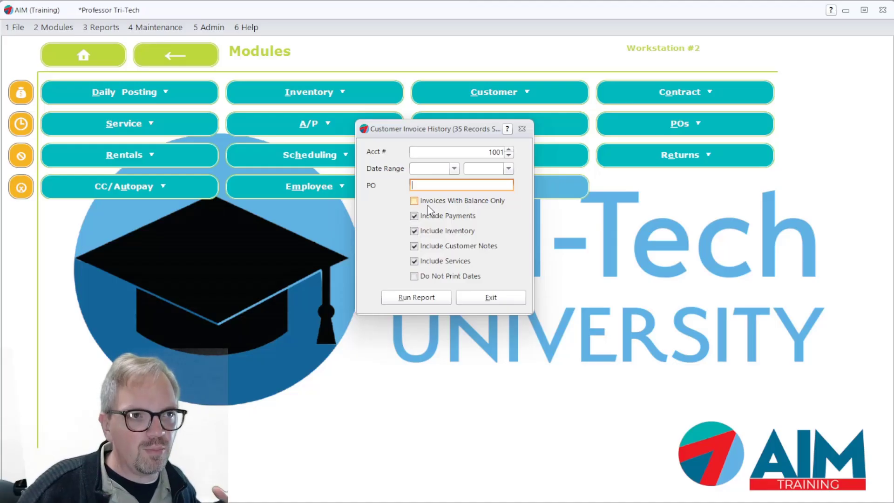
left_click(484, 153)
left_click(485, 153)
double_click(484, 153)
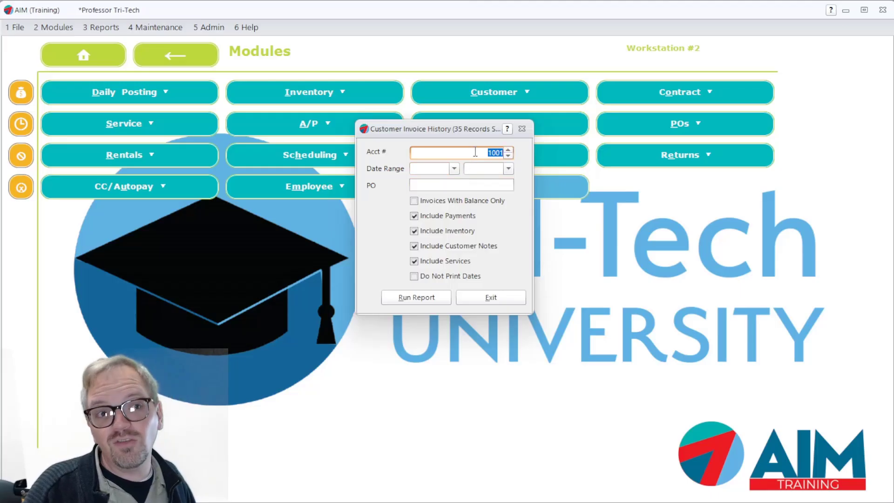
left_click(461, 187)
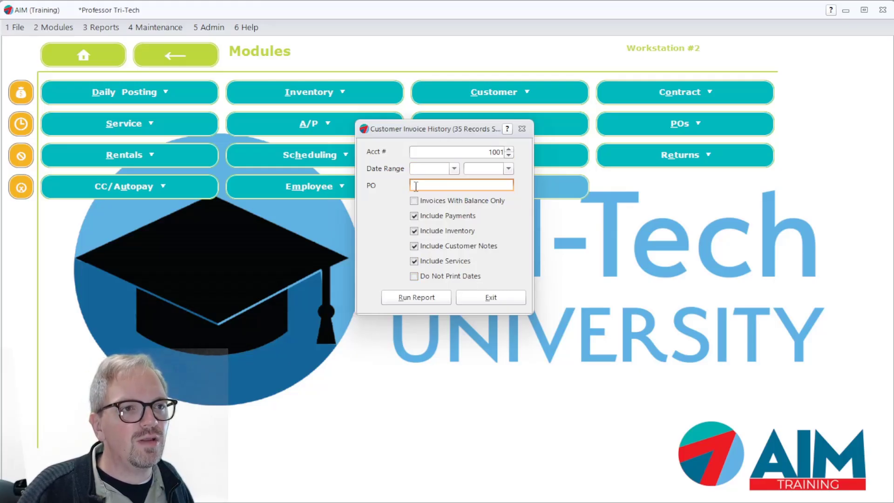
left_click(465, 153)
left_click(438, 183)
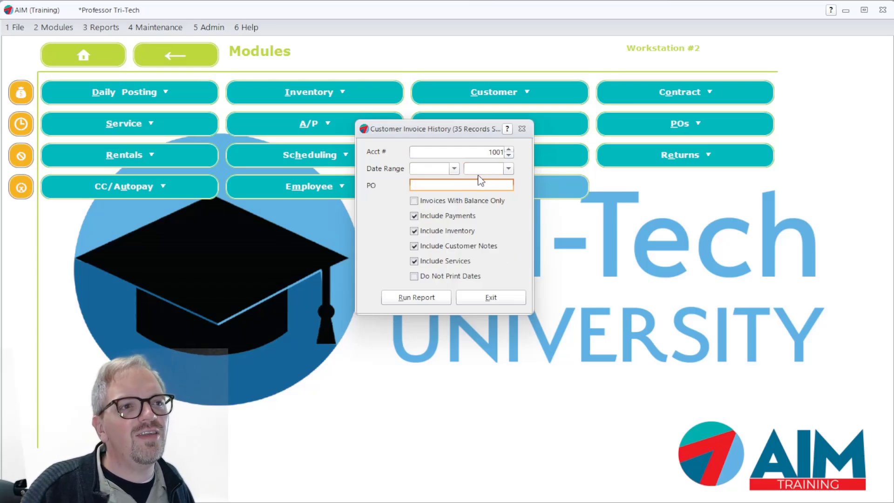
Clear the account number, enter the purchase order number as the PO filter, and try to run the invoice history by PO alone
left_click(483, 155)
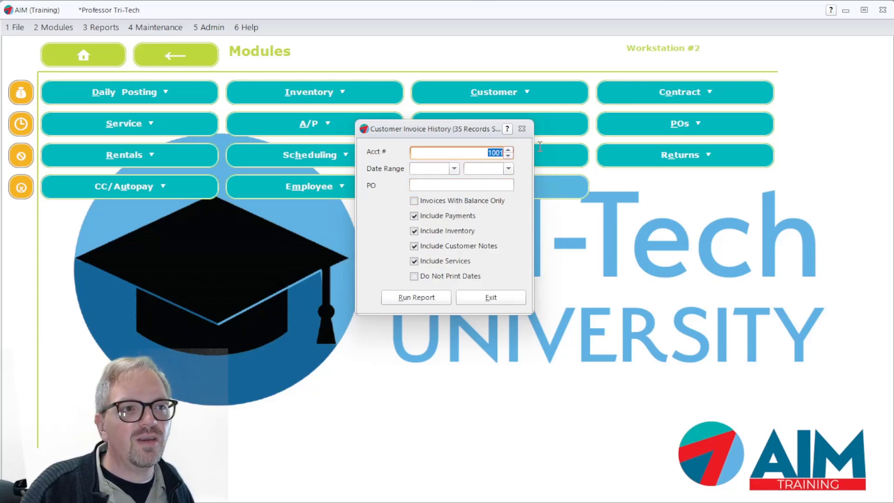
key("BackSpace")
left_click(461, 185)
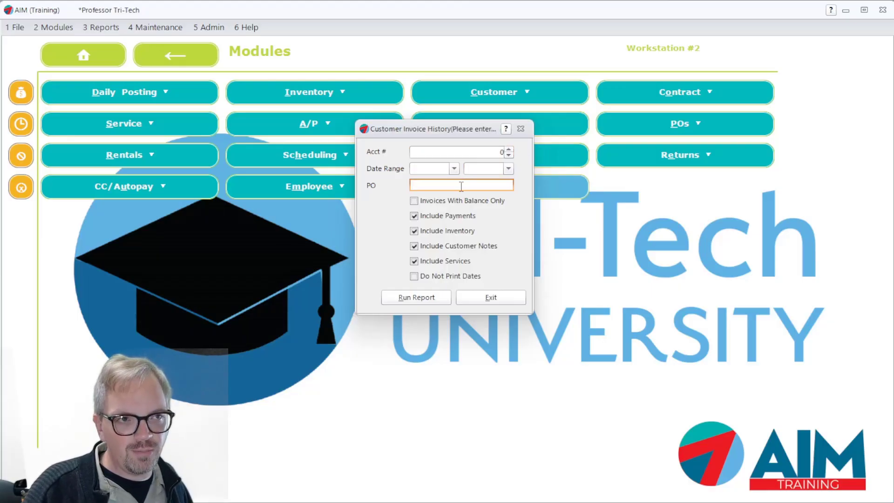
type("12345")
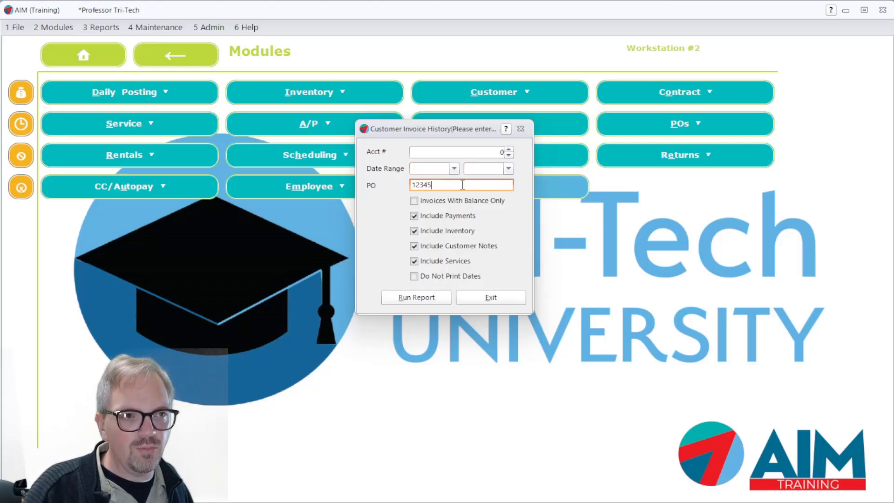
key("Tab")
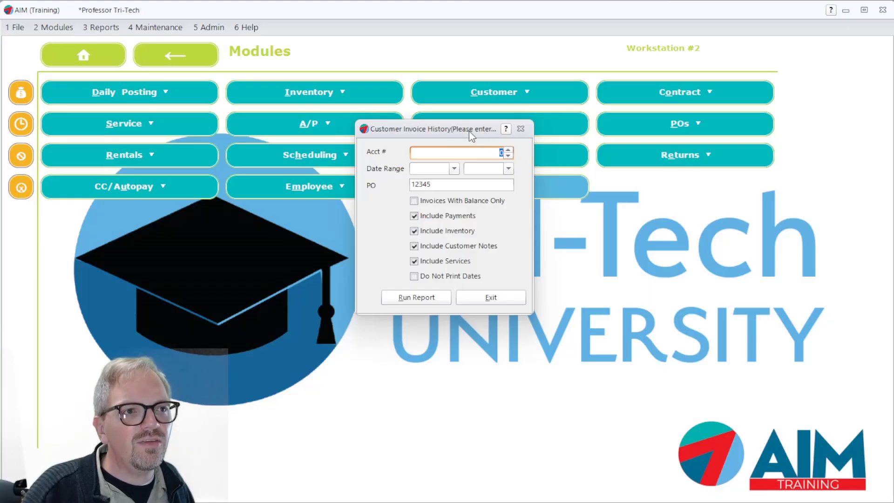
left_click(433, 301)
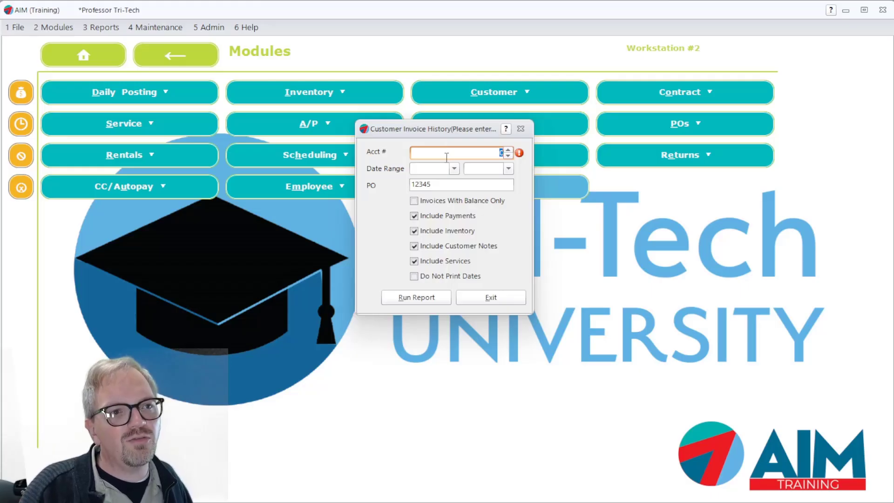
Exit the Customer Invoice History report options
left_click(490, 298)
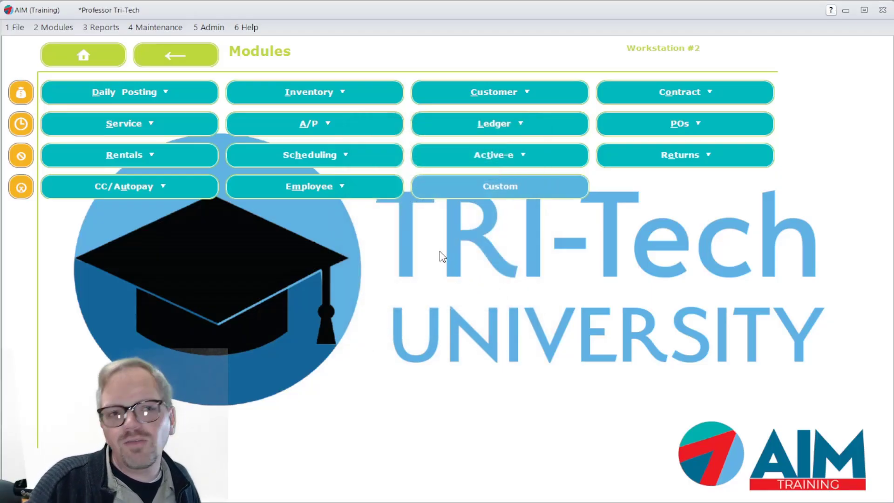
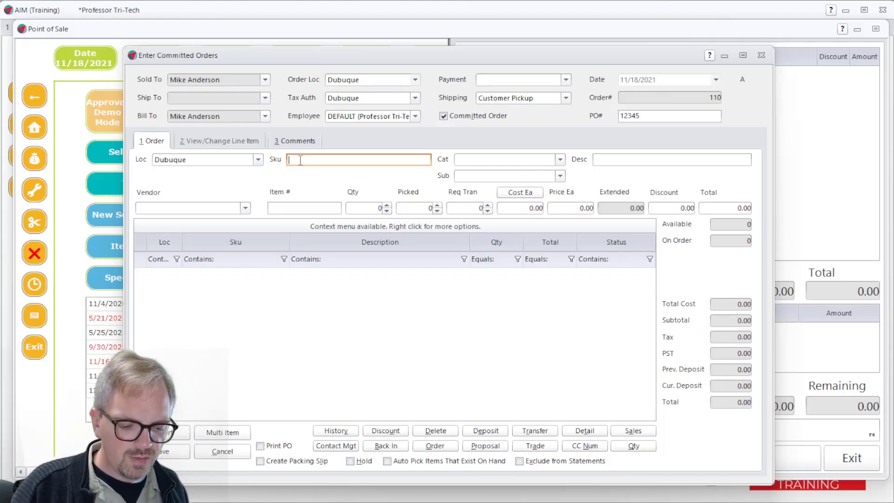
Add SKU RT10 to the committed order with a quantity of 10, keeping its default price and no discount
key("Return")
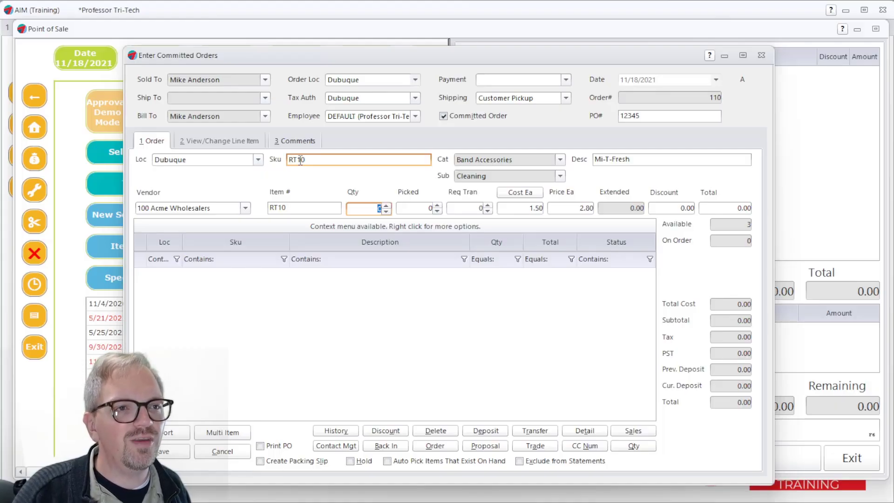
type("1")
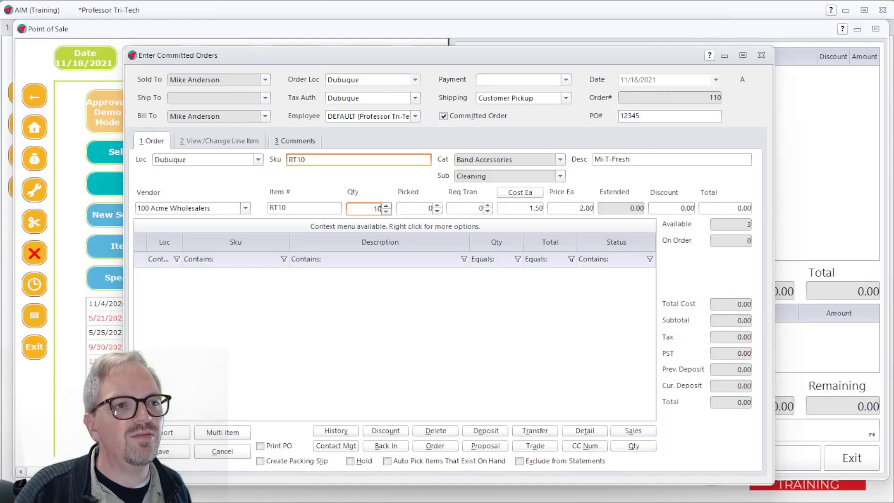
key("Return")
key("Return")
key("Return")
key("Return")
key("Return")
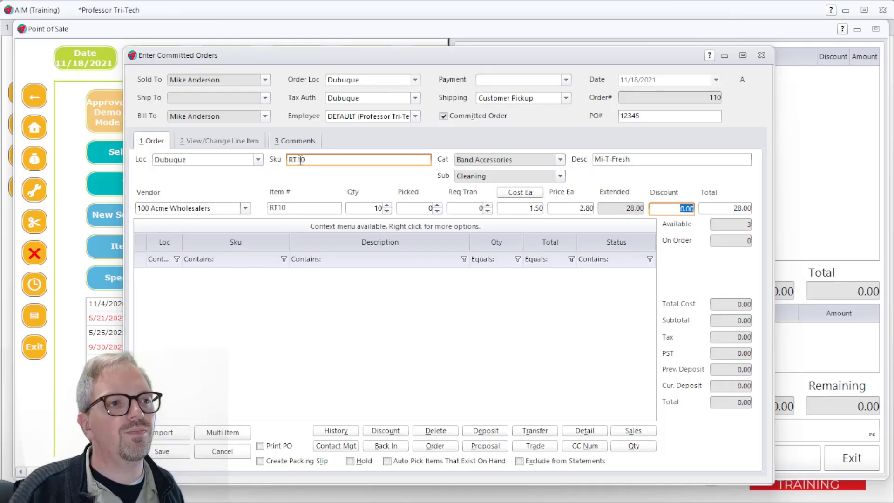
key("Return")
key("Return")
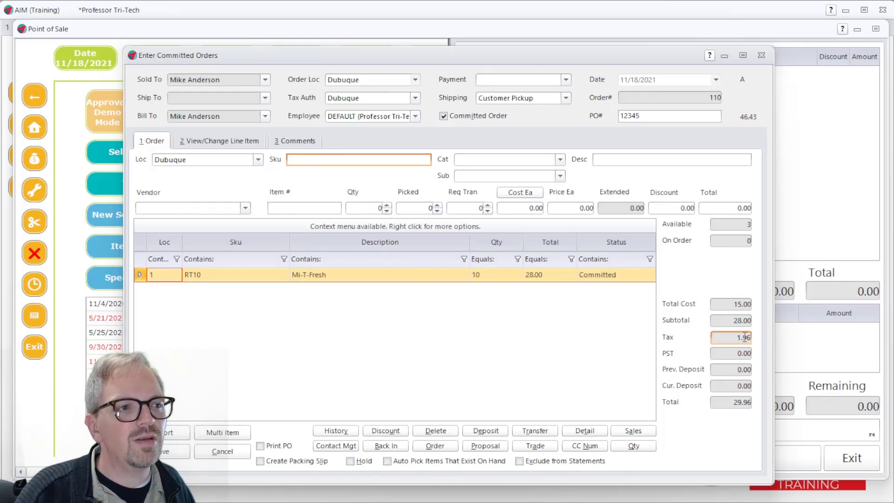
Accept a deposit of 29.96 for the order's full total and save the committed order
left_click_drag(714, 402, 749, 402)
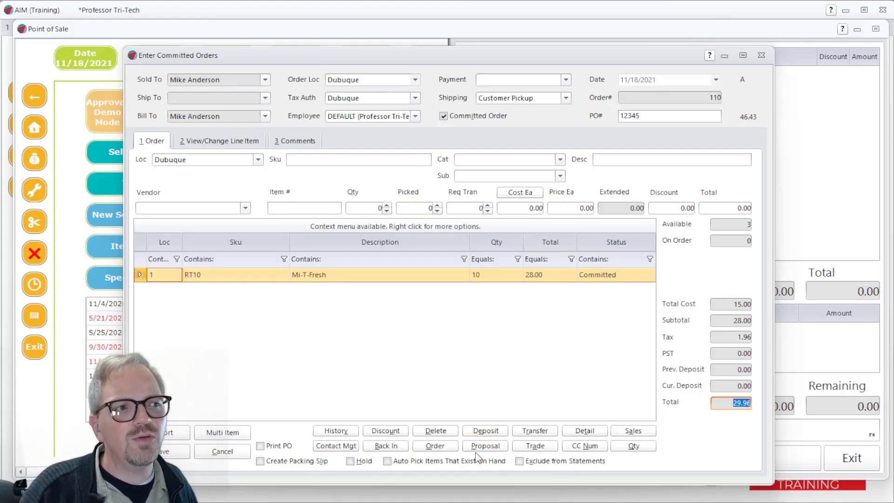
left_click(487, 432)
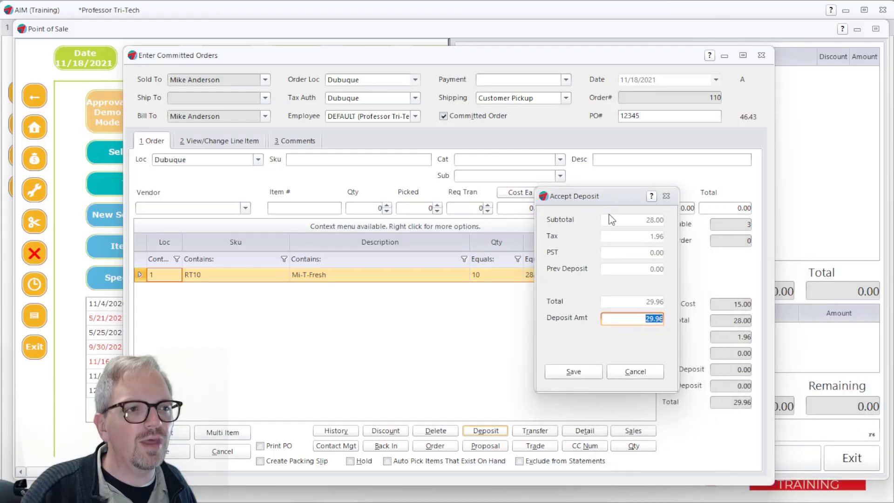
left_click(569, 373)
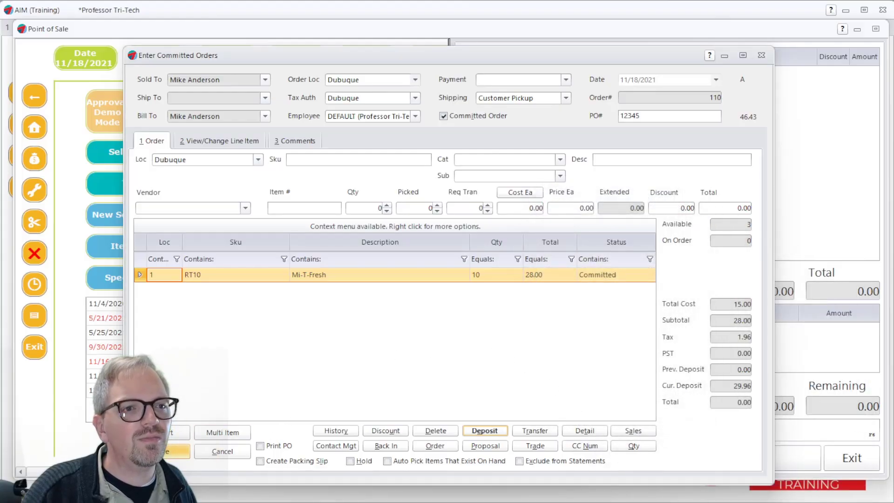
left_click(175, 451)
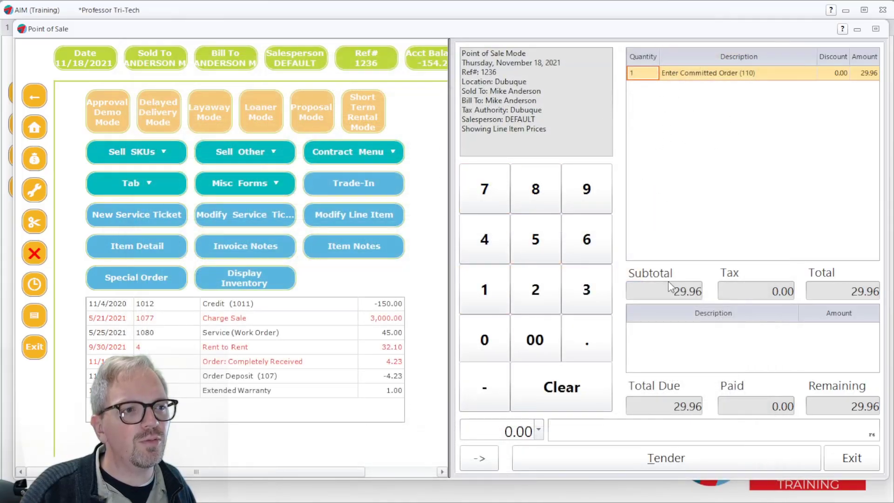
Tender the 29.96 in cash, finalize the transaction, and output the order receipt on screen
left_click(636, 439)
left_click(635, 455)
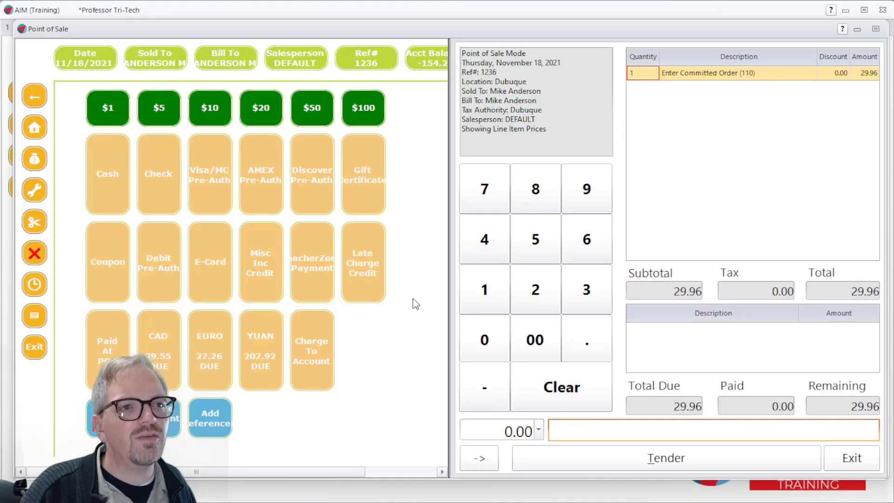
left_click(107, 174)
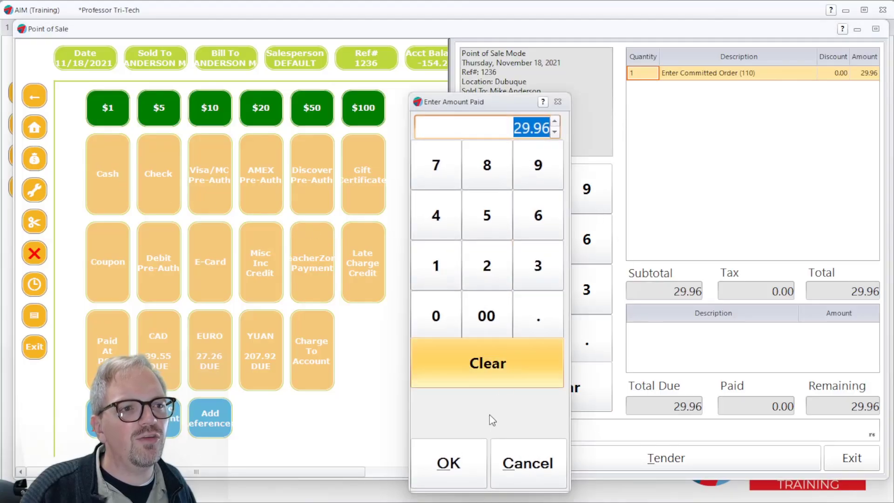
left_click(442, 481)
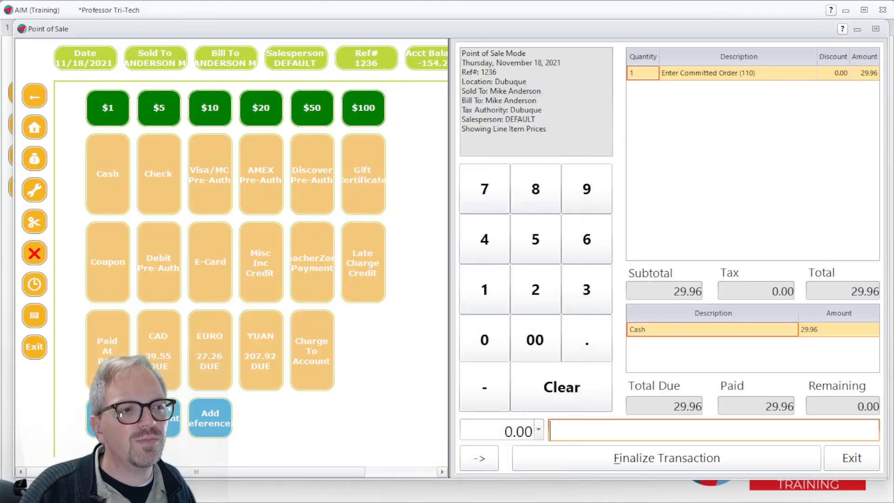
left_click(669, 458)
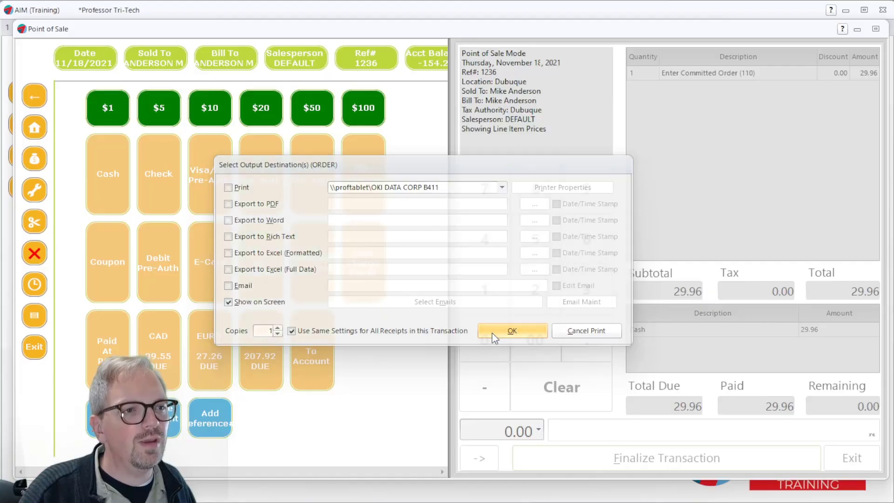
left_click(494, 337)
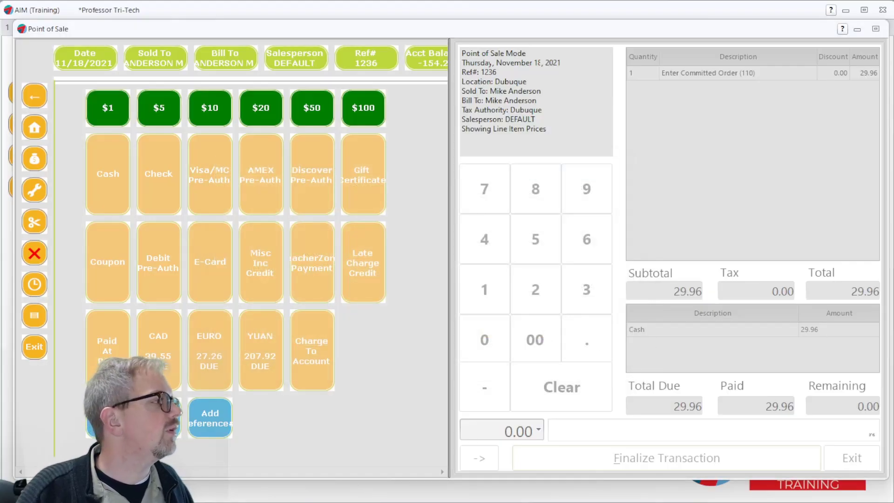
Move and enlarge the order receipt window, examine its PO, payment and deposit lines, and close it
left_click_drag(893, 363, 209, 23)
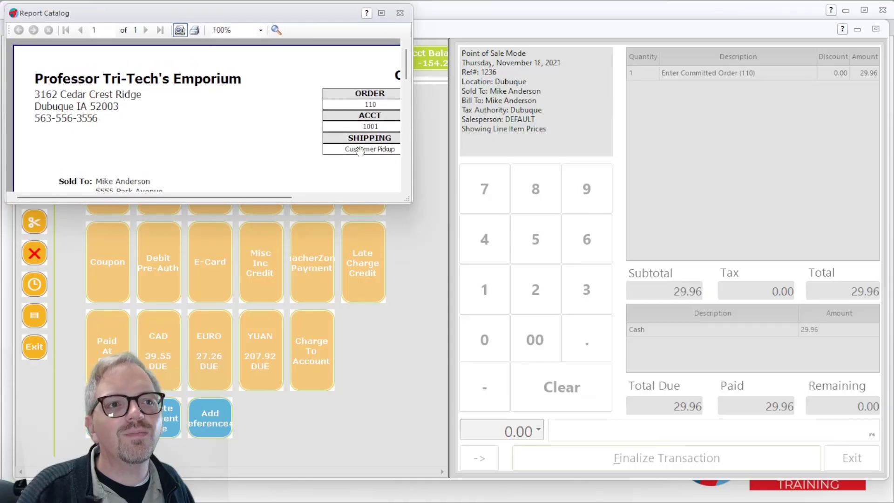
left_click_drag(410, 200, 885, 502)
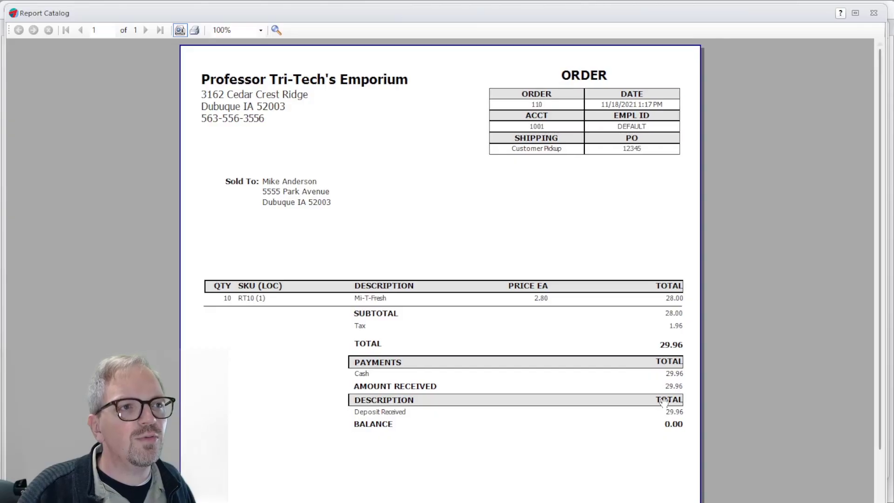
left_click(630, 351)
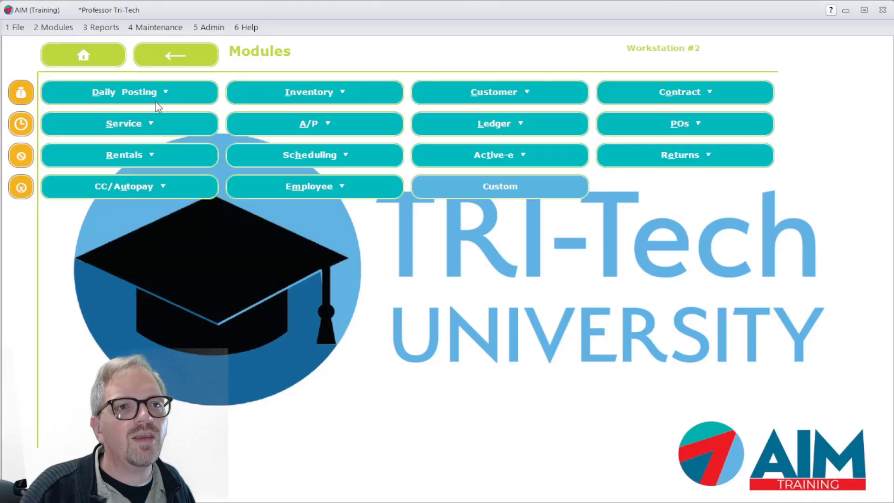
Open Customer History and look up the customer by account number
left_click(53, 27)
mouse_move(69, 96)
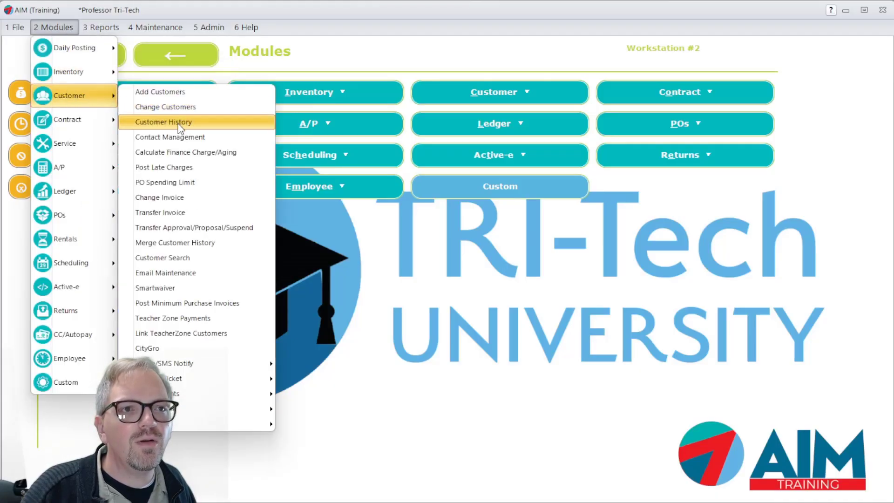
left_click(179, 125)
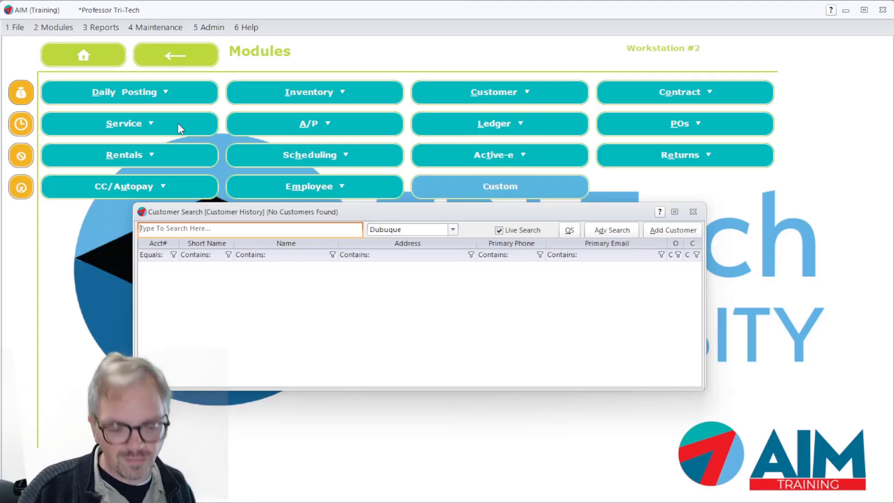
type("1001")
key("Return")
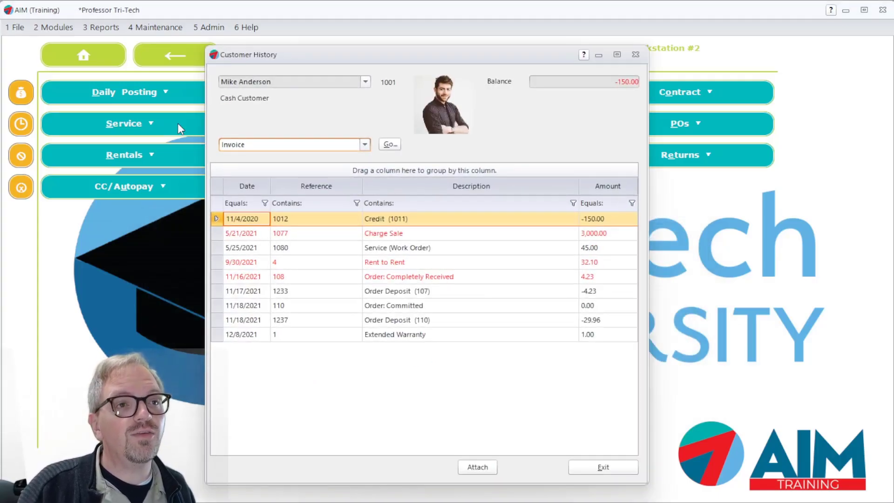
View the customer's Purchase Orders history, examine the committed order against the PO limit, and close the history windows
key("p")
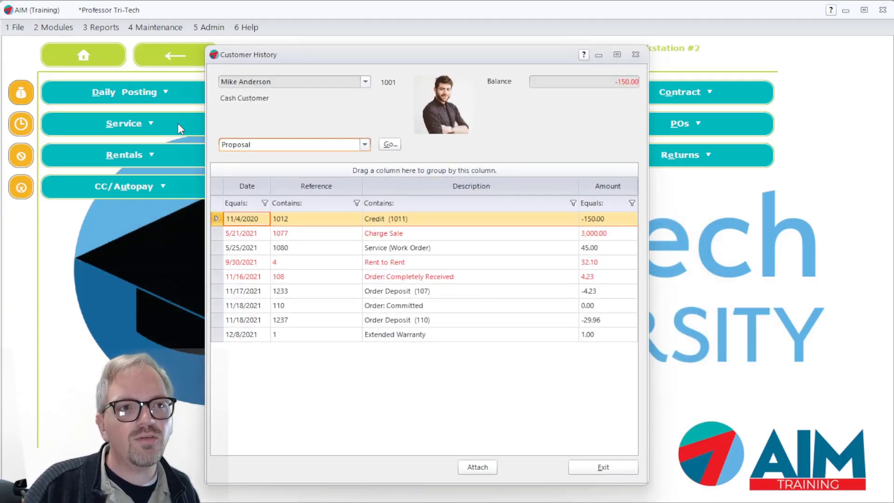
key("p")
key("Tab")
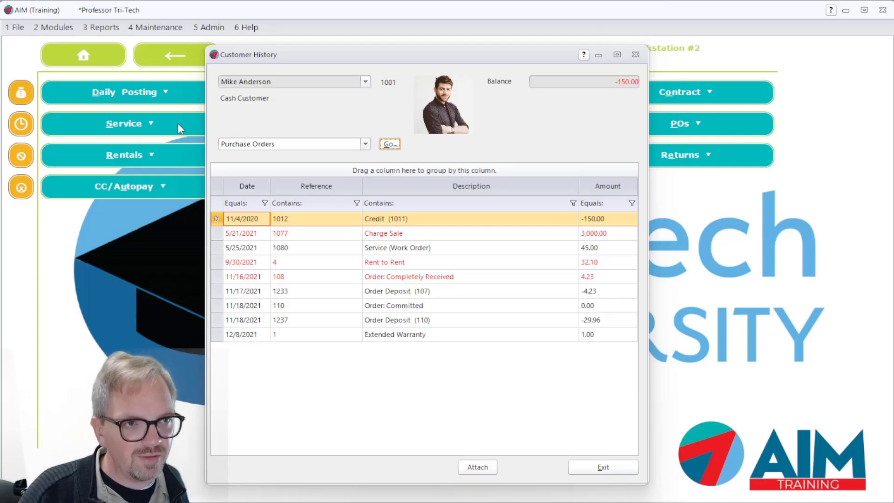
left_click(389, 144)
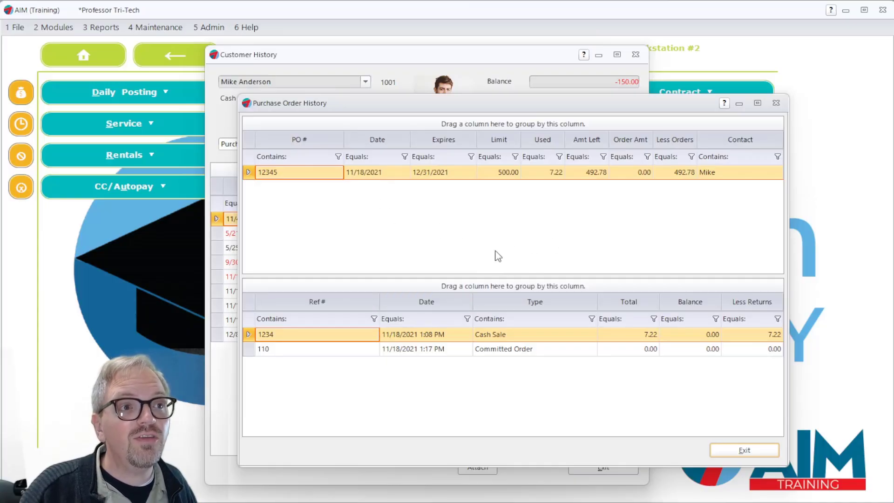
left_click(444, 352)
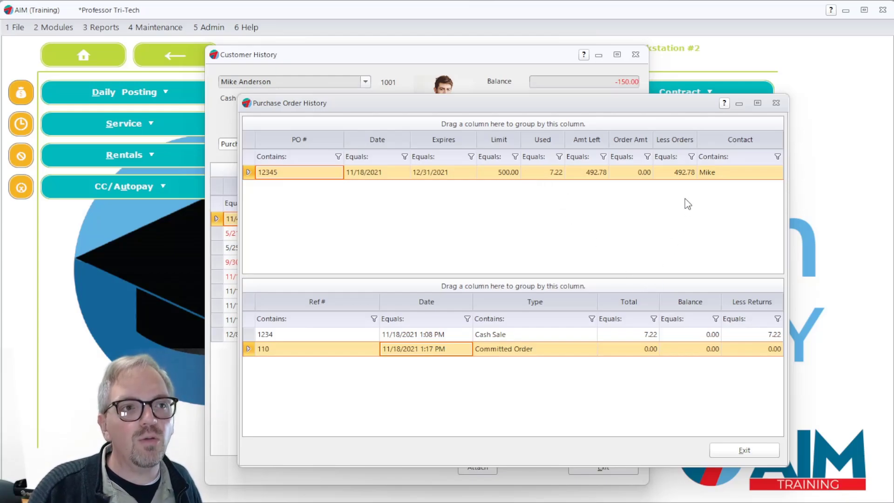
key("Escape")
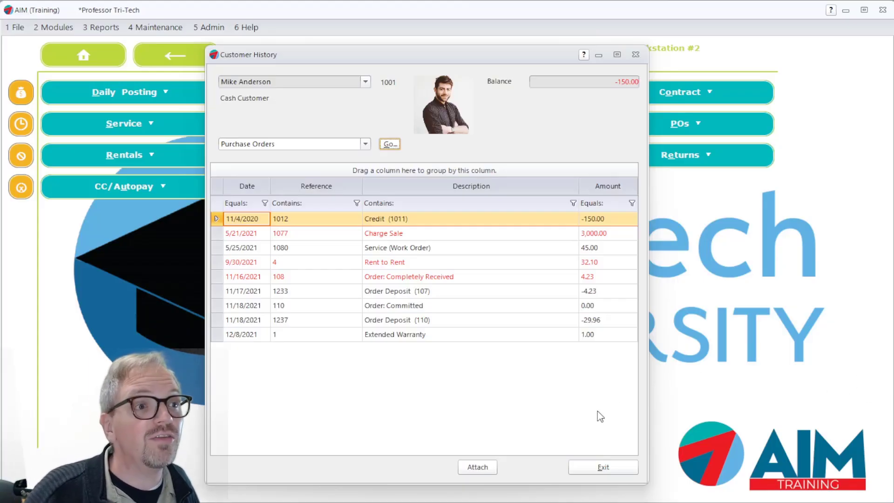
left_click(623, 467)
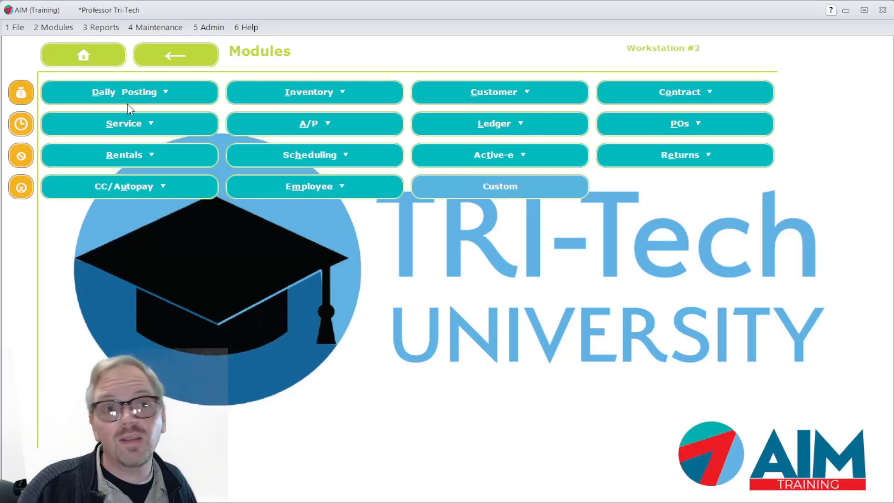
Start Delete Orders, leave the order number blank, and search by the customer's first name to list that customer's orders
left_click(60, 28)
mouse_move(72, 117)
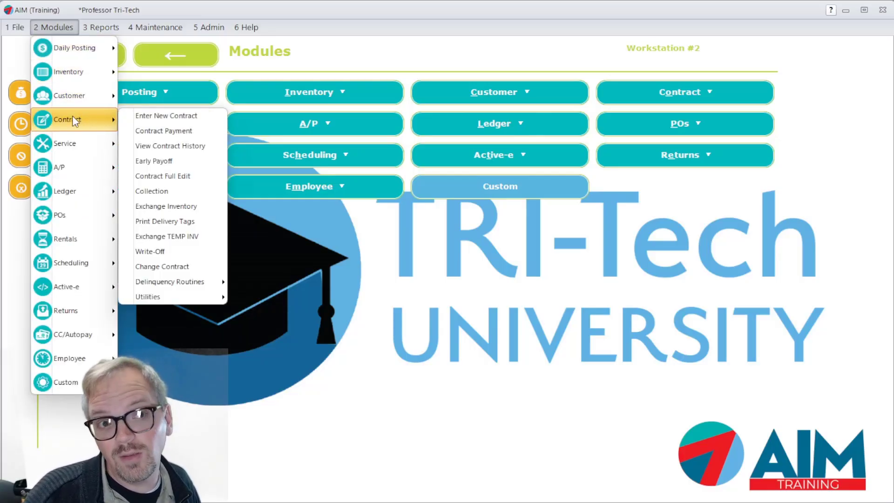
mouse_move(83, 99)
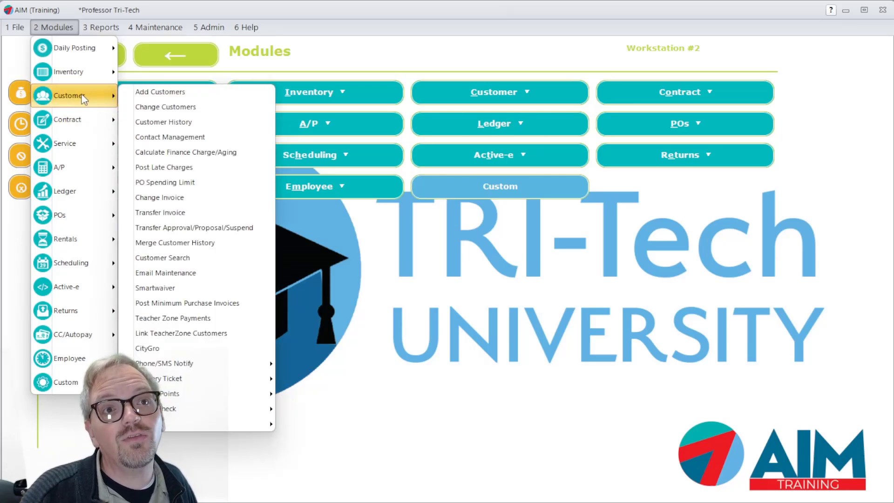
mouse_move(89, 214)
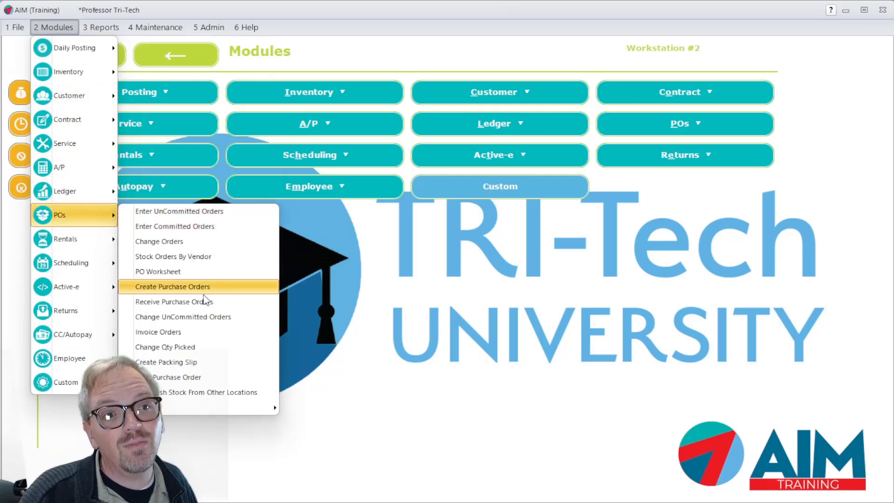
mouse_move(219, 408)
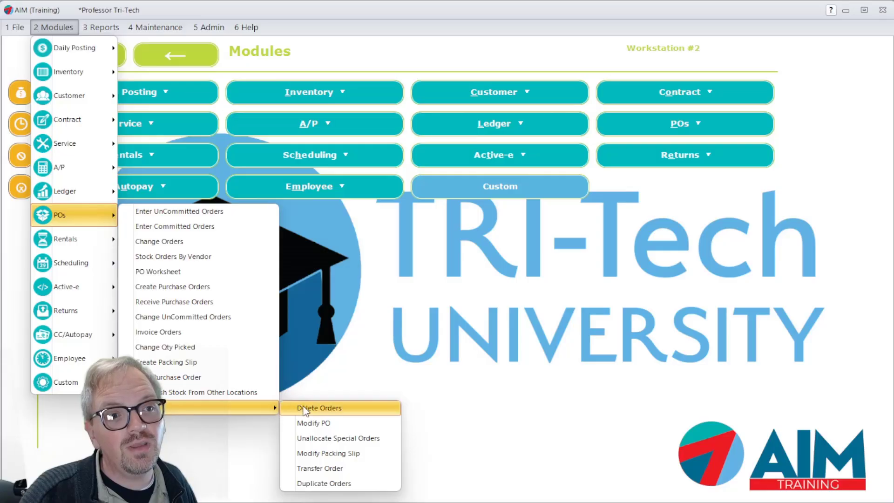
left_click(321, 409)
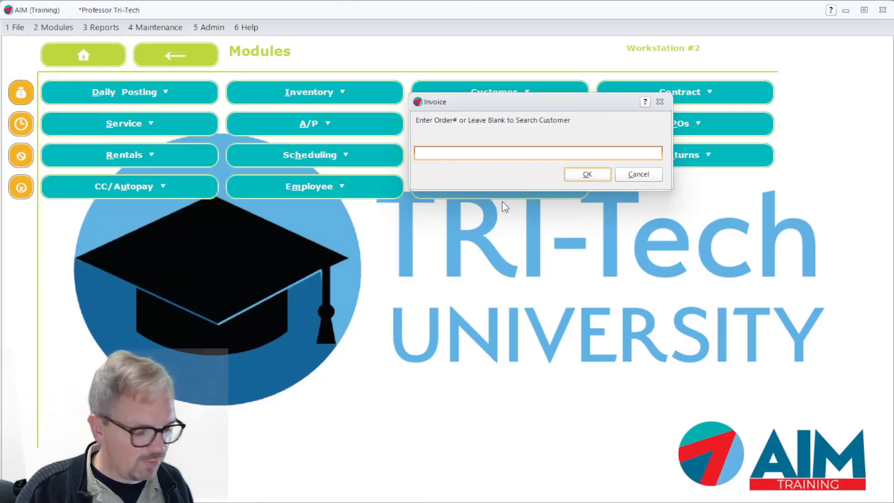
key("Return")
type("m")
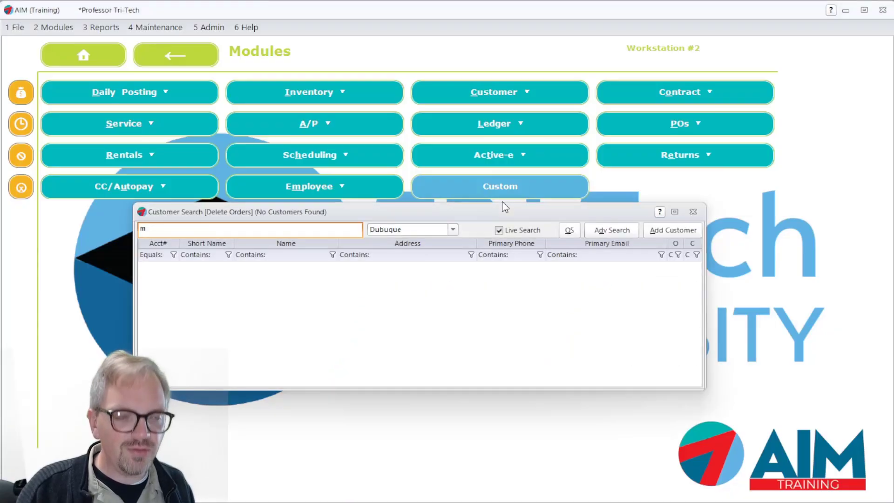
type("ike")
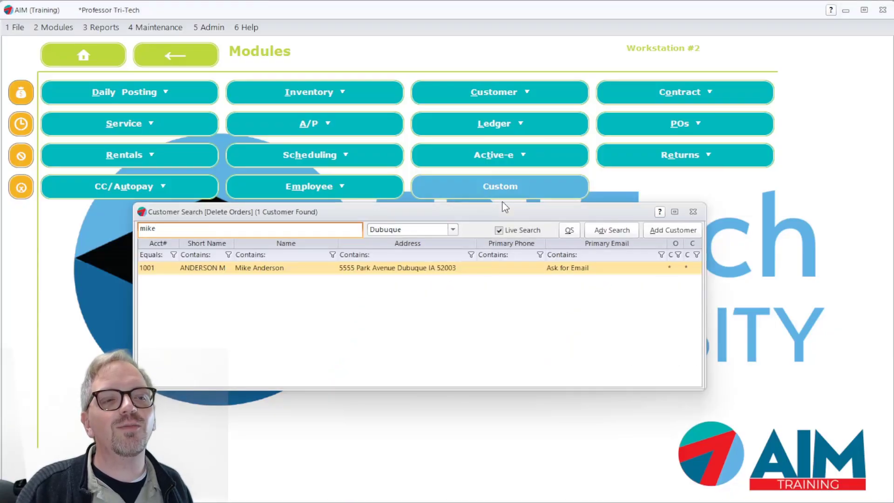
key("Return")
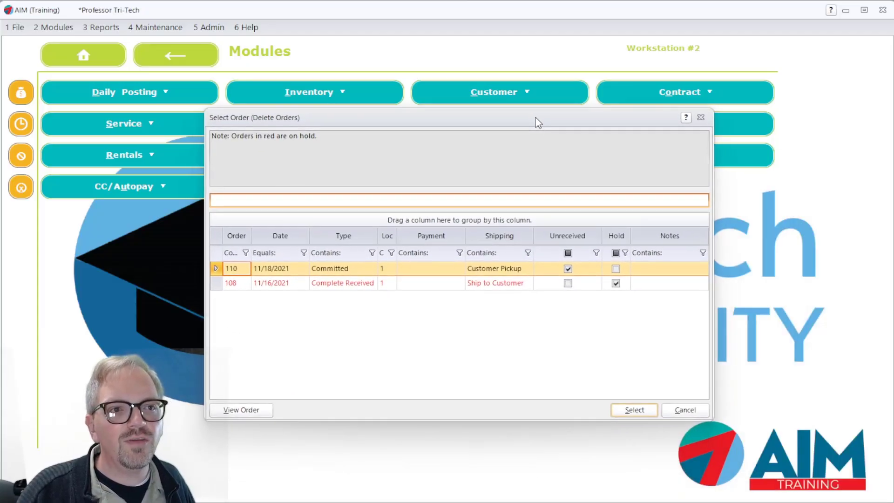
Pick the customer's committed order dated 11/18/2021 for deletion, bring its window into view, and delete the entire order
left_click_drag(538, 122, 558, 110)
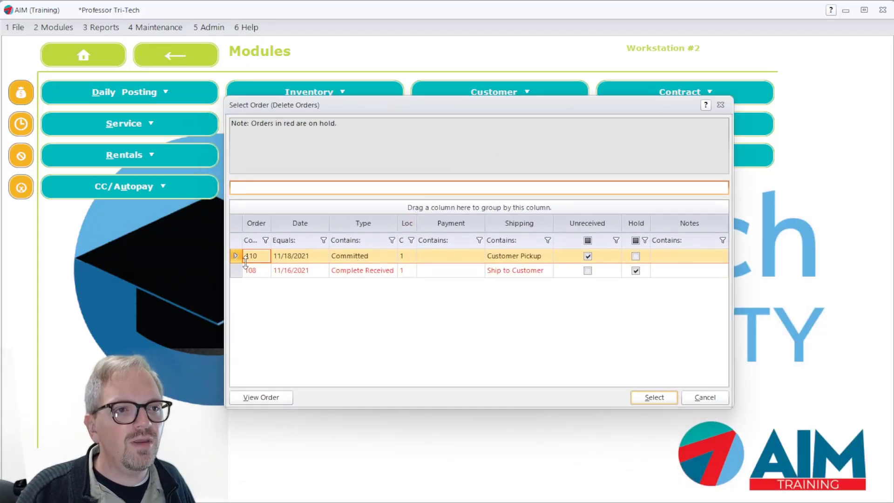
left_click(451, 257)
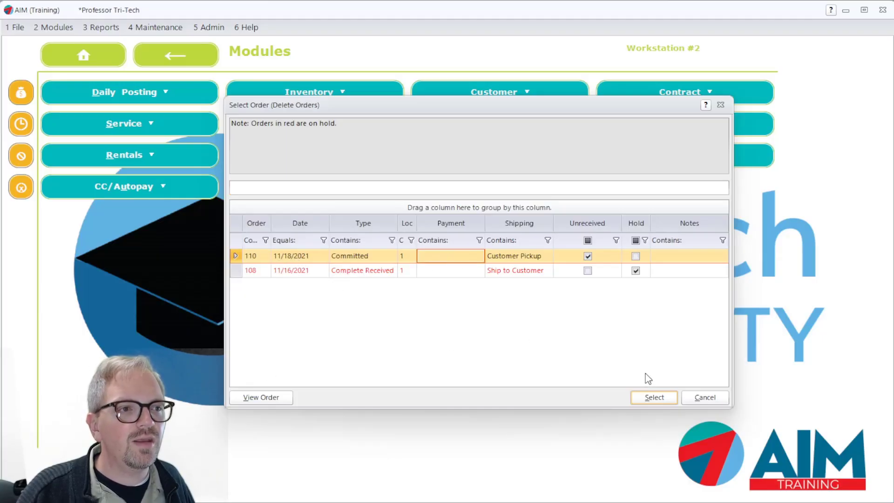
left_click(664, 397)
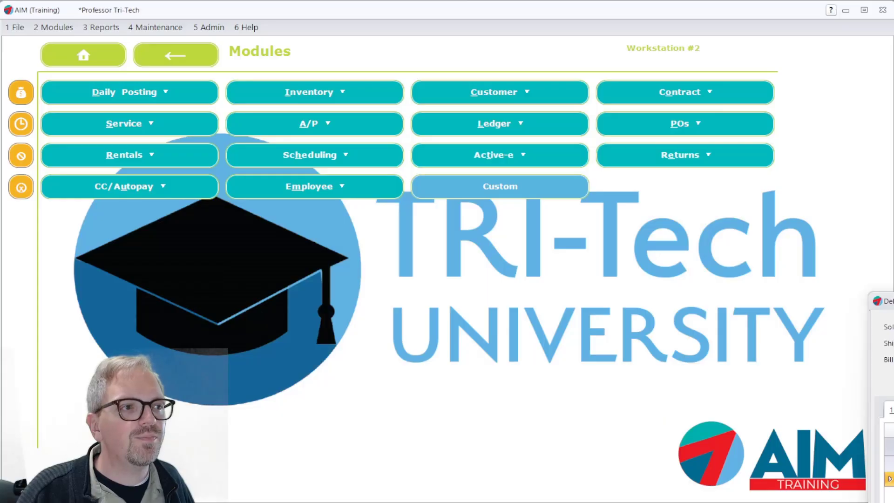
left_click_drag(893, 306, 511, 102)
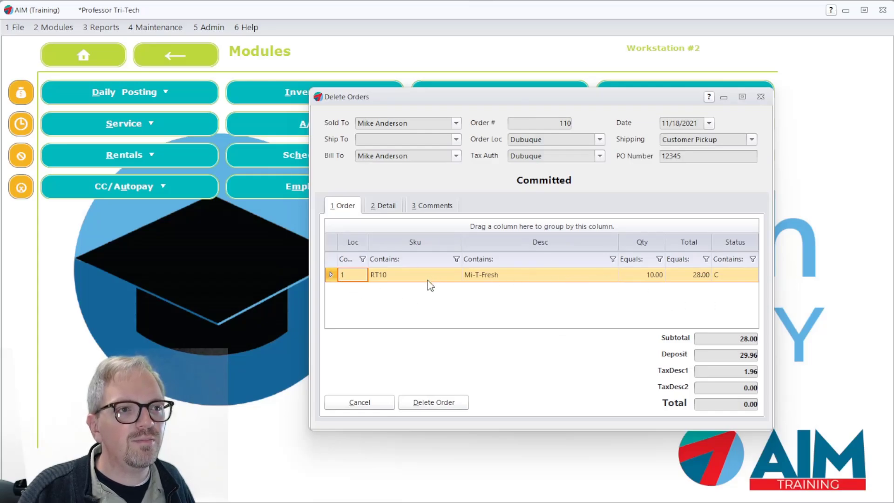
left_click(440, 404)
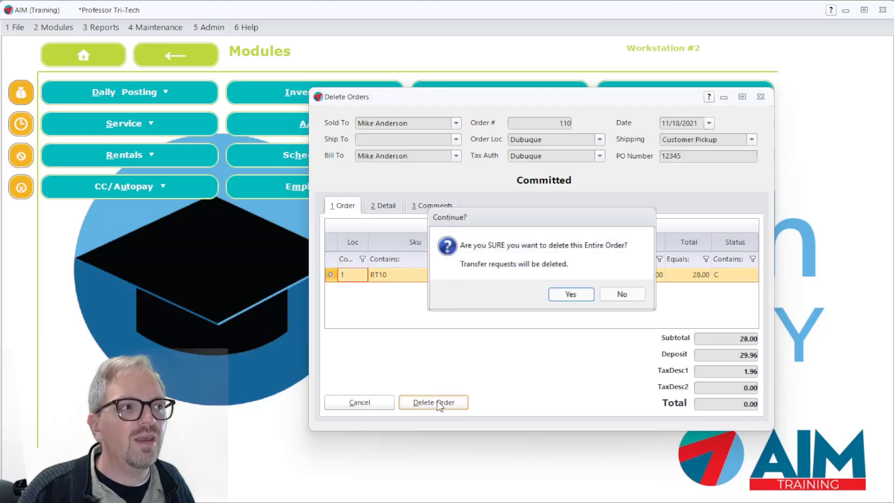
left_click(574, 297)
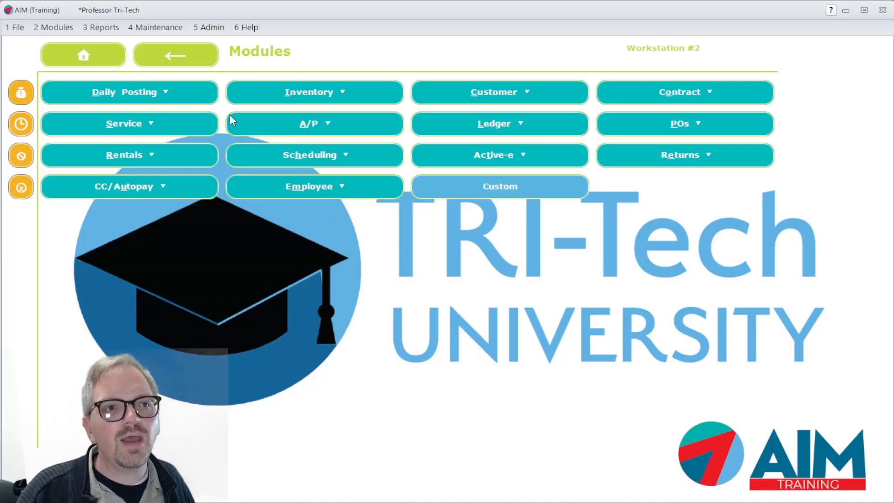
Open Customer History and look up the customer by first name
left_click(53, 27)
mouse_move(81, 94)
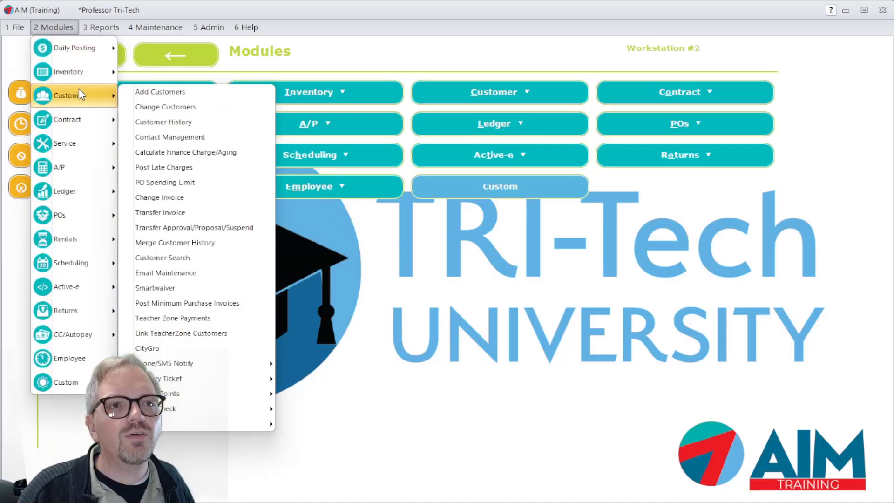
left_click(156, 121)
type("mi")
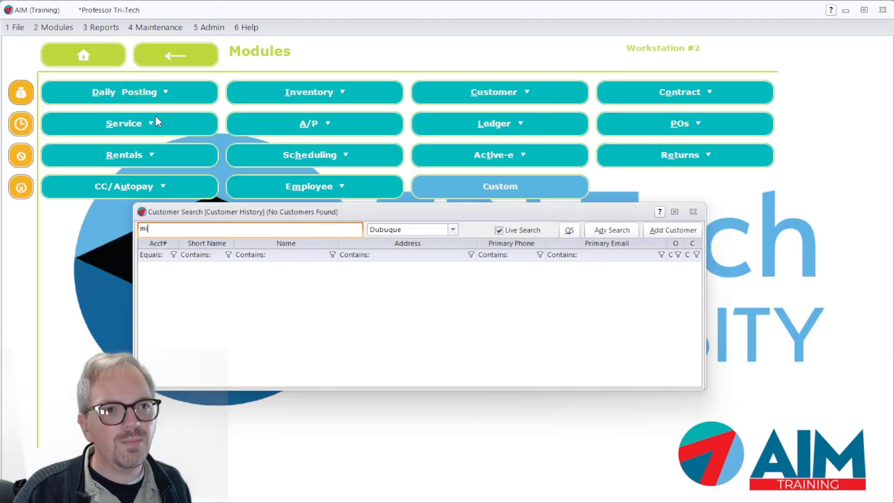
type("ke")
key("Return")
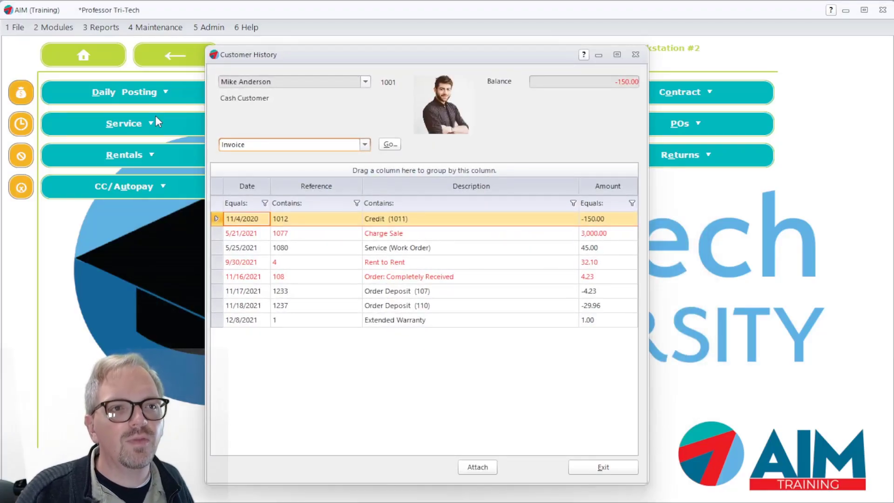
Review the PO limit's usage in the customer's Purchase Orders history, close it, and select the 11/18/2021 order deposit entry
type("pu")
key("Tab")
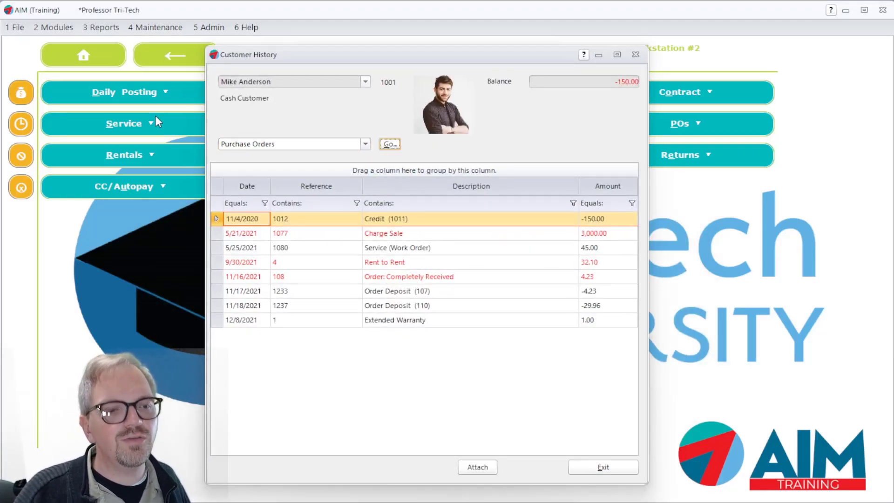
key("Return")
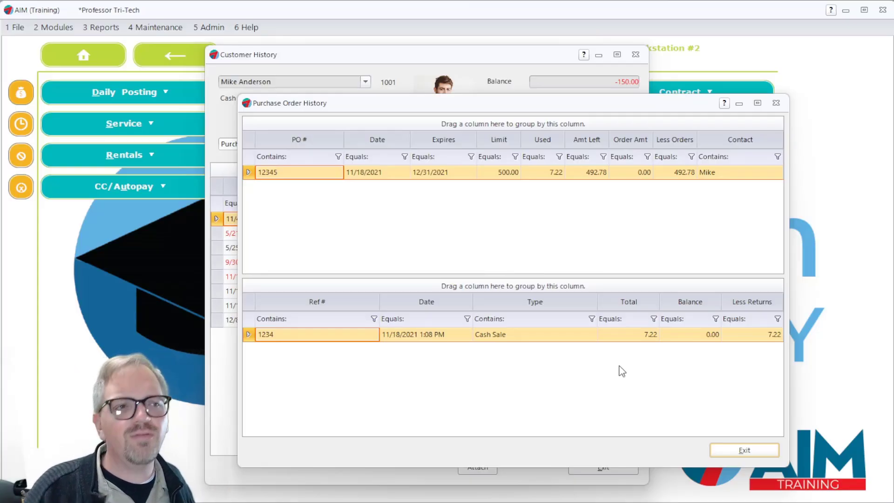
left_click(745, 450)
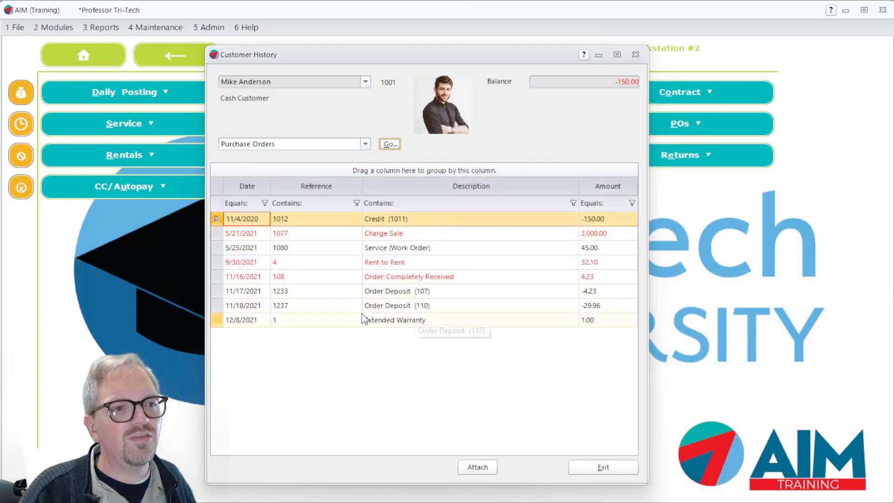
left_click(441, 308)
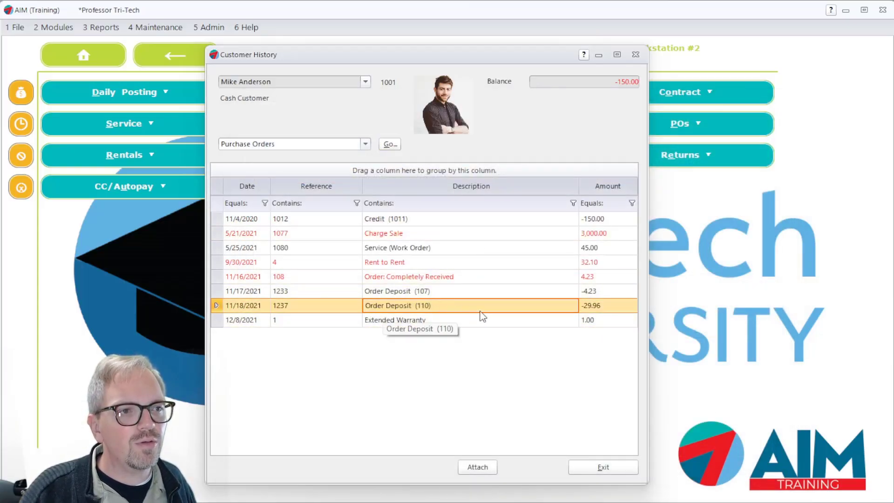